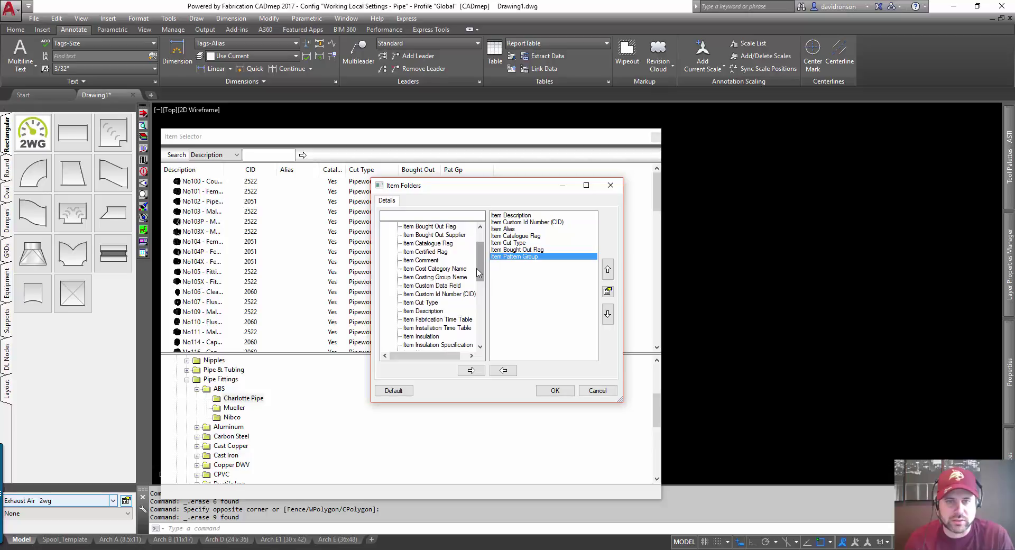
- Add the Item Fabrication Time Table field to the item folder's displayed columns and accept the change
left_click(428, 312)
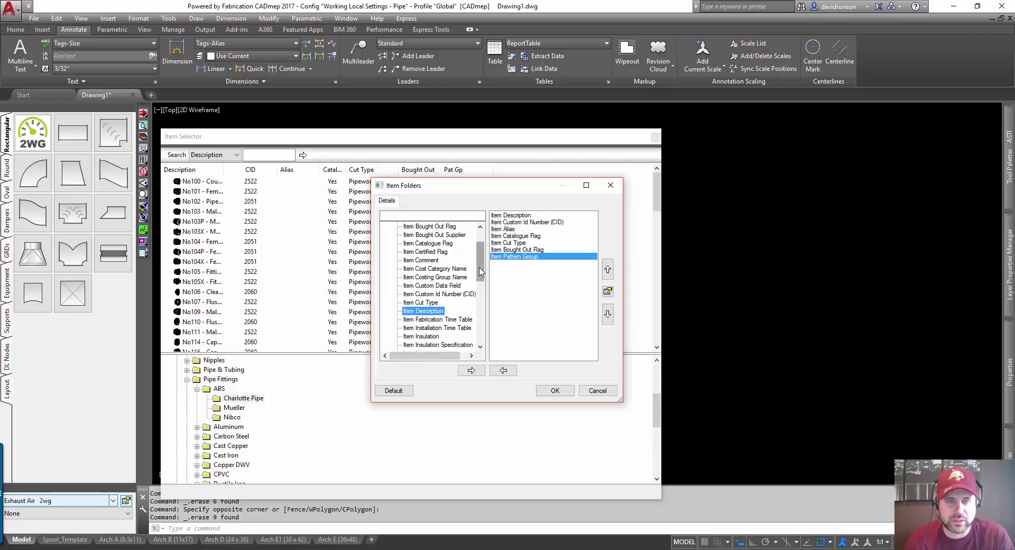
scroll(482, 266, "up", 2)
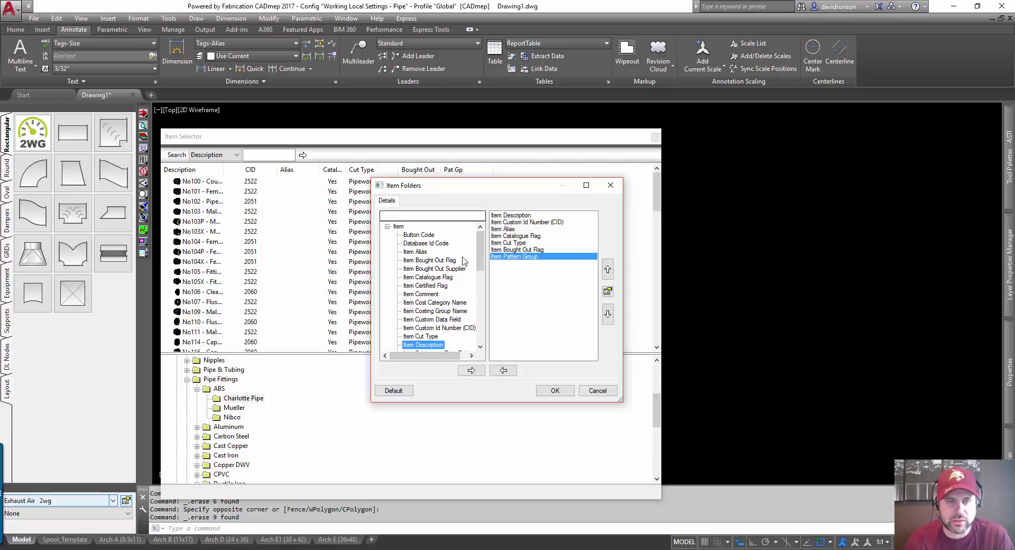
left_click_drag(482, 259, 481, 281)
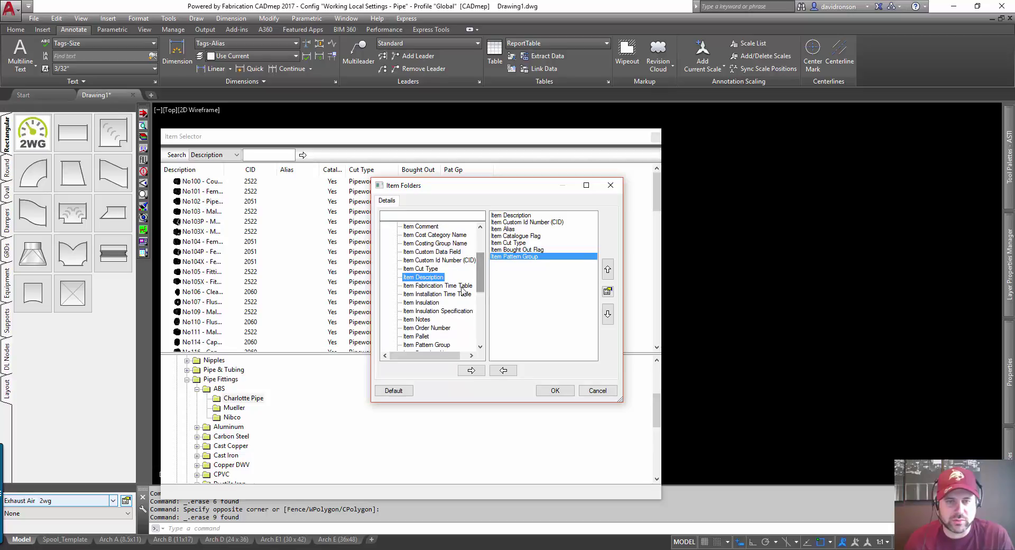
left_click(459, 286)
left_click(465, 370)
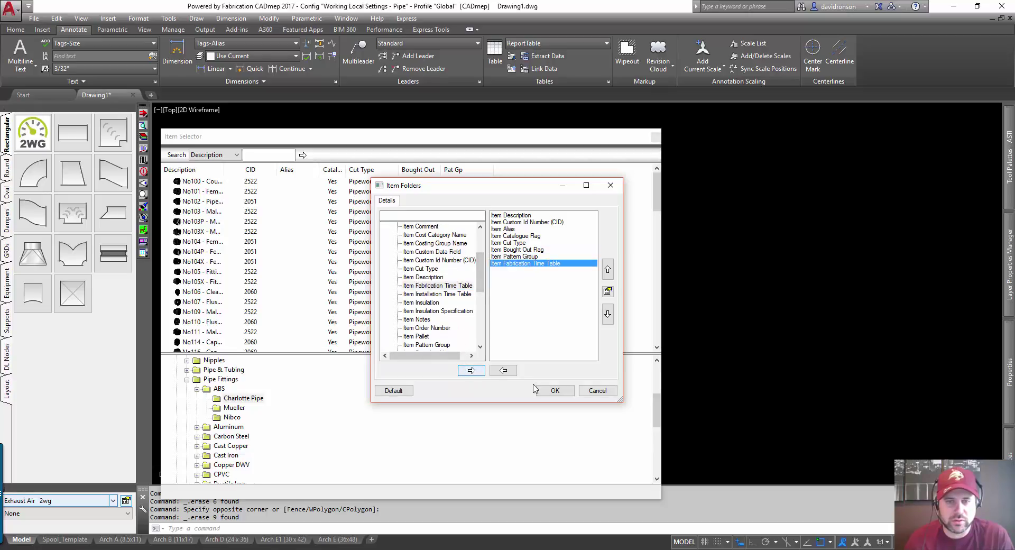
left_click(544, 390)
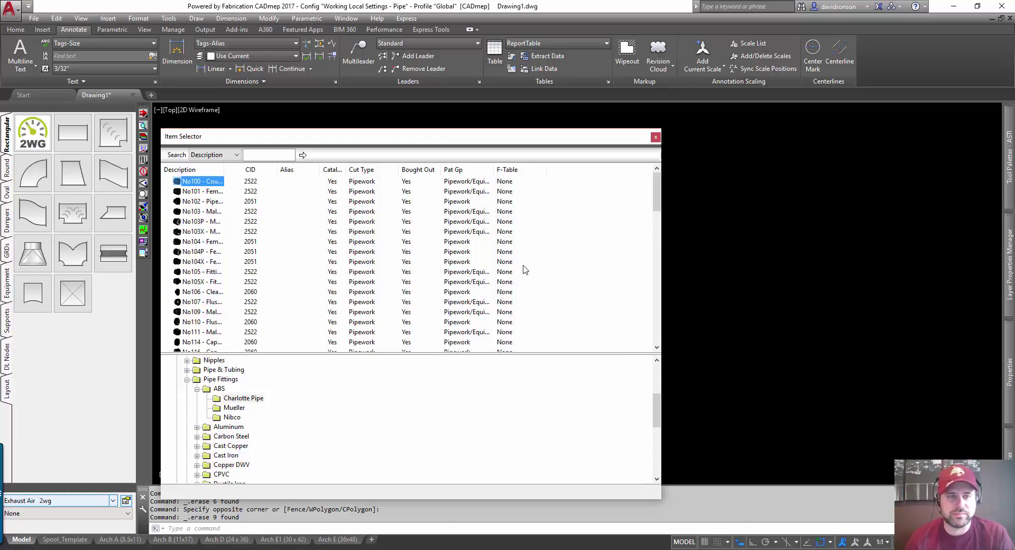
- Widen the Item Selector window to make more room for the detail columns
right_click(211, 183)
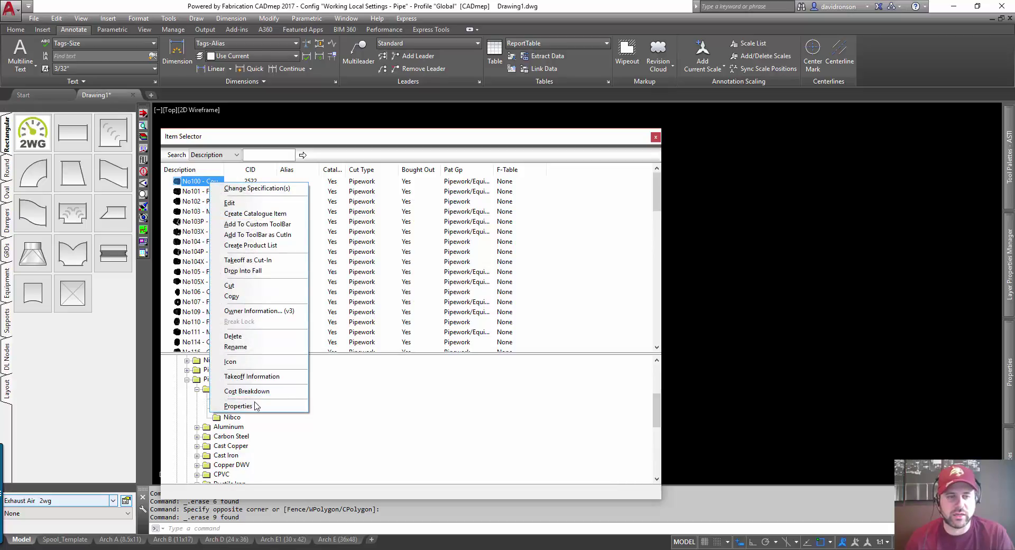
left_click(564, 238)
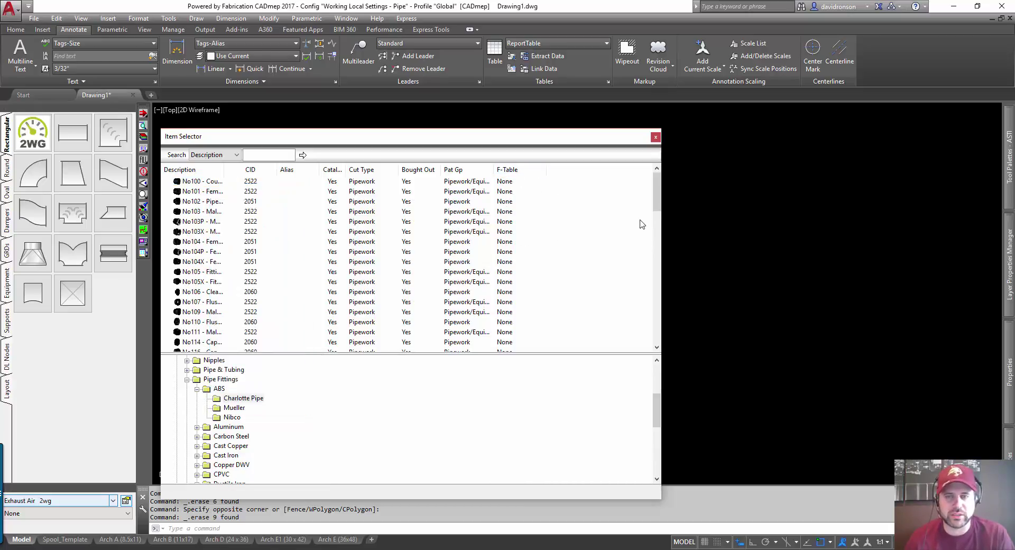
left_click_drag(661, 221, 912, 214)
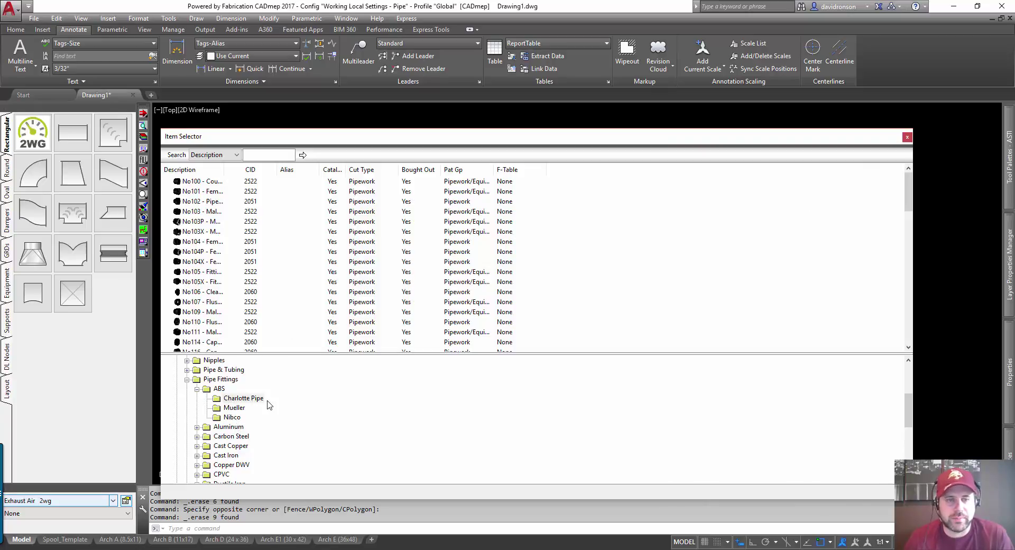
- Set the ABS Mueller folder to the Details view and return to the Charlotte Pipe folder
left_click(235, 409)
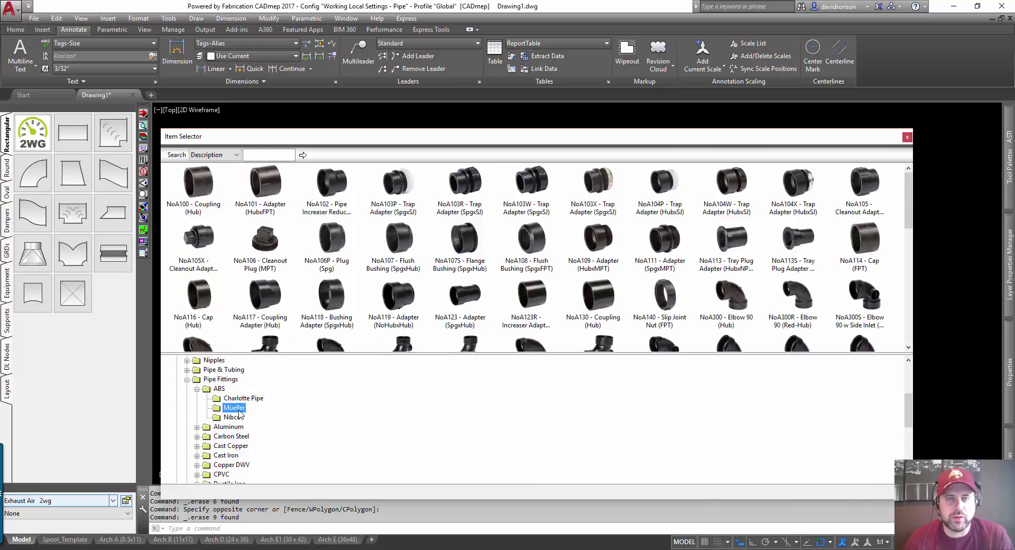
right_click(503, 302)
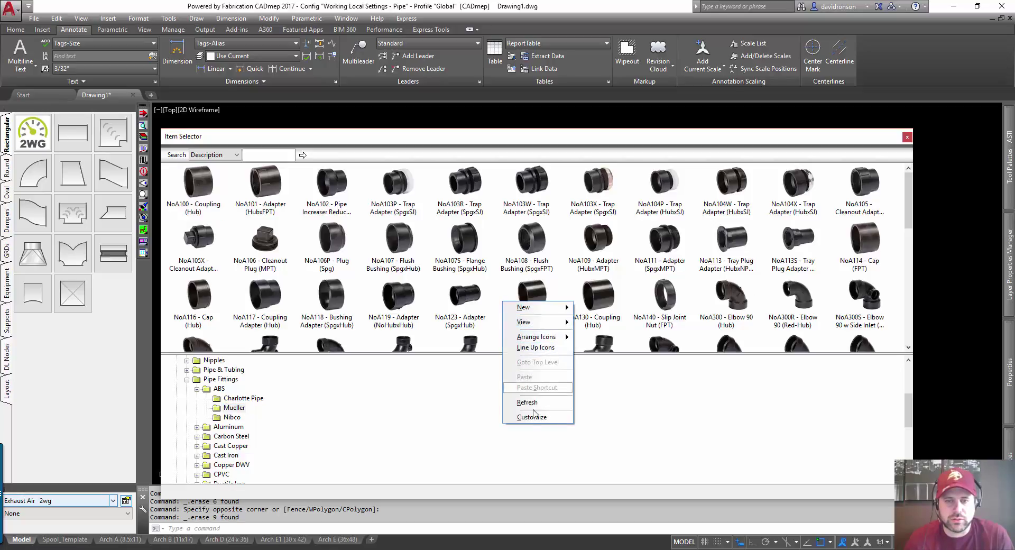
mouse_move(544, 321)
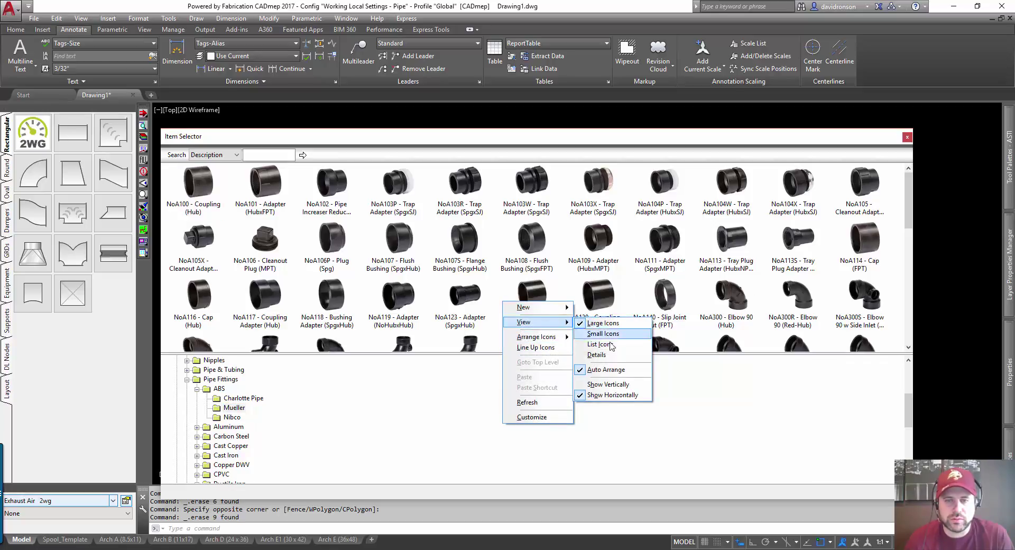
left_click(597, 355)
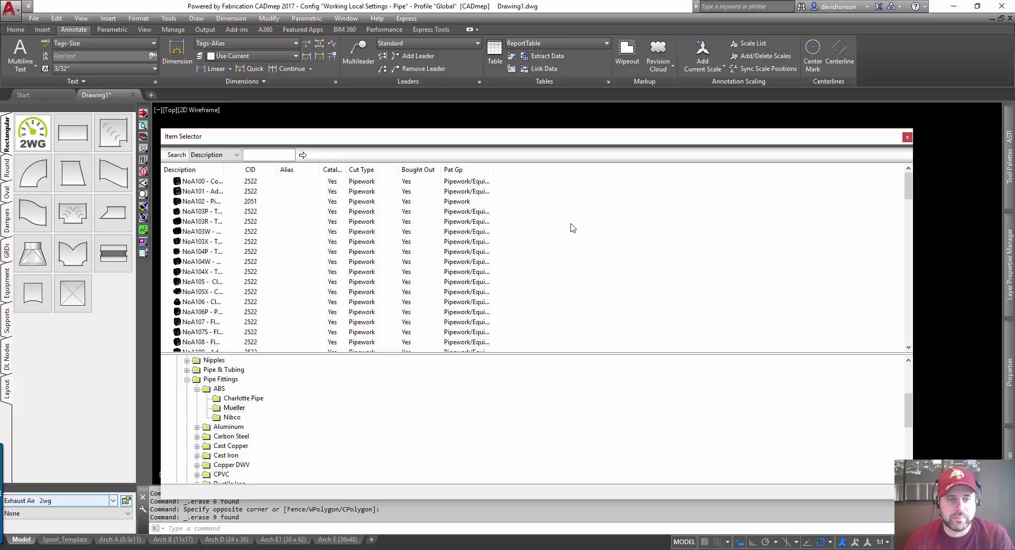
left_click(253, 398)
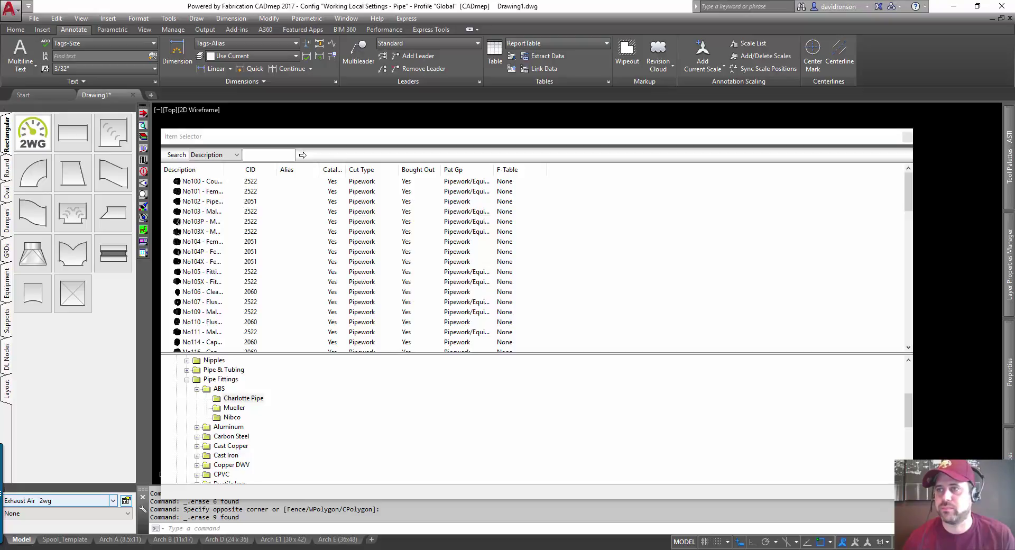
- Switch to File Explorer and locate position.dat in C:\Autodesk Fabrication\Working Database\ITEMS\Piping
left_click_drag(1014, 153, 404, 108)
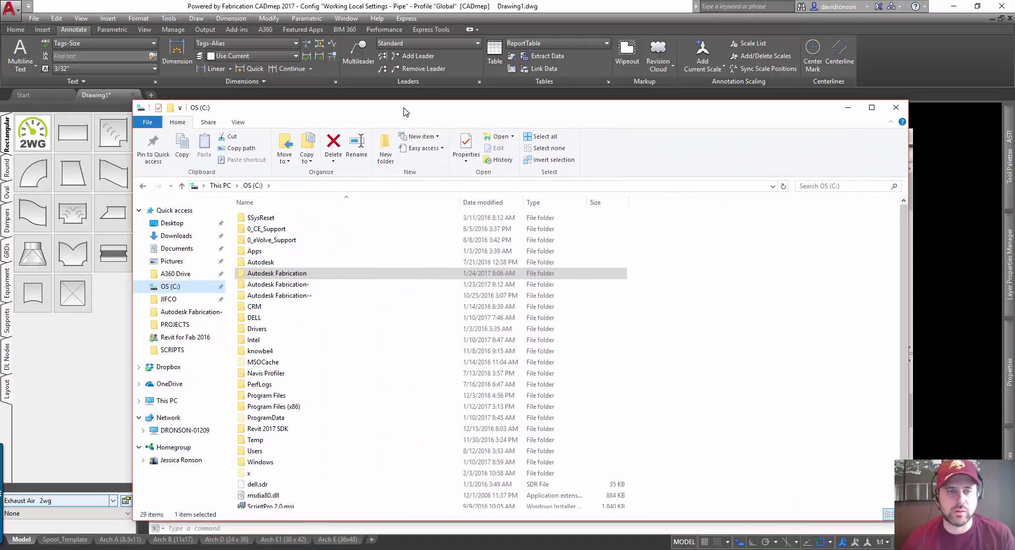
double_click(286, 271)
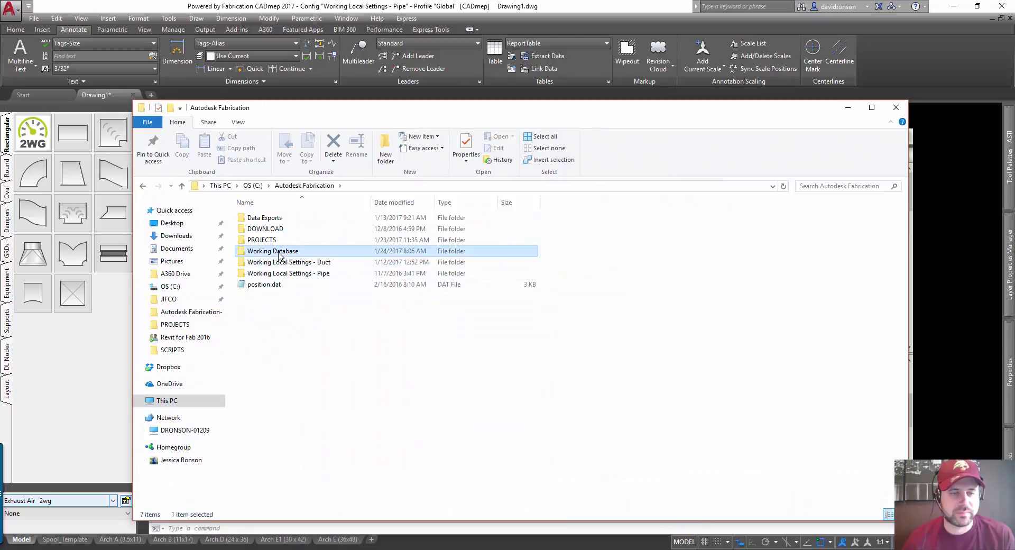
double_click(281, 250)
double_click(279, 262)
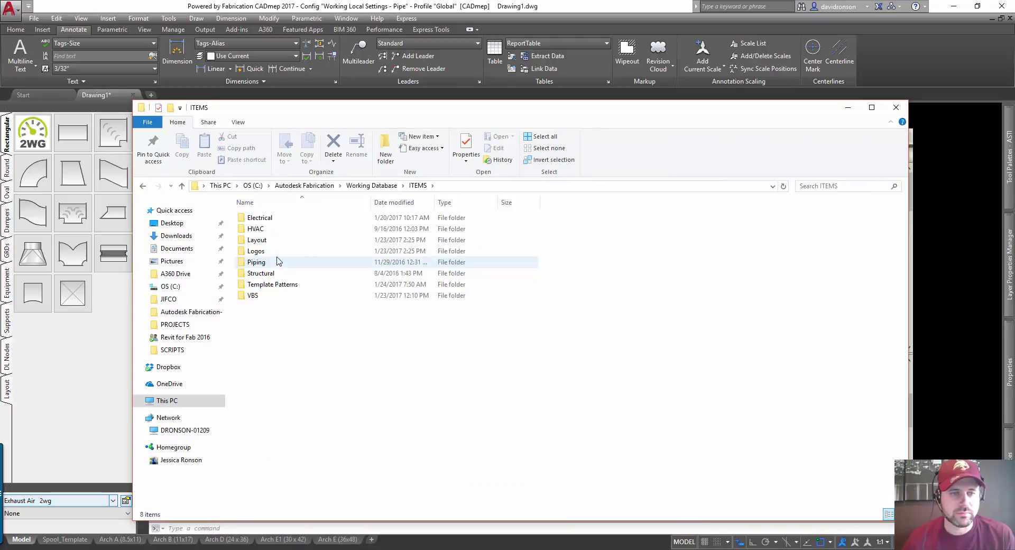
double_click(270, 262)
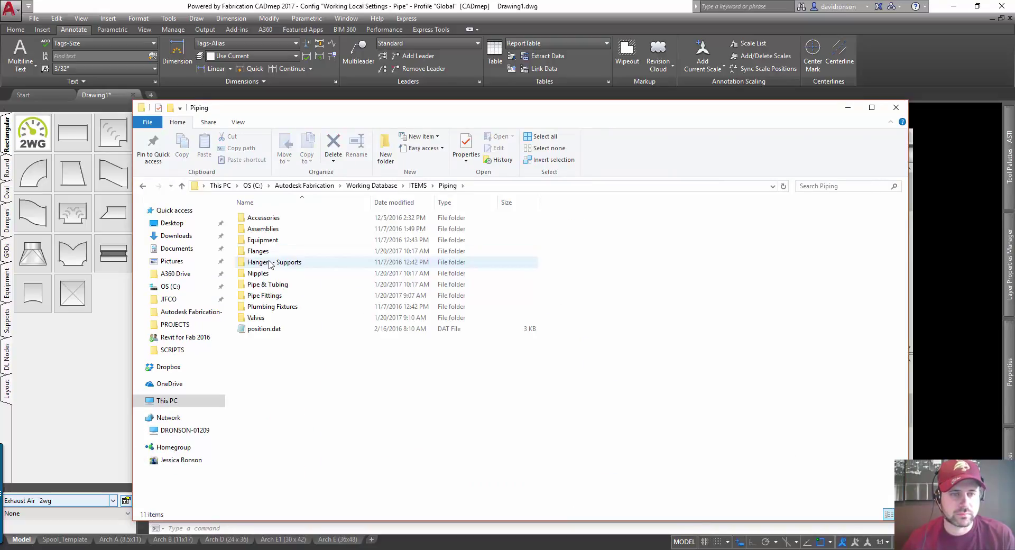
left_click(275, 331)
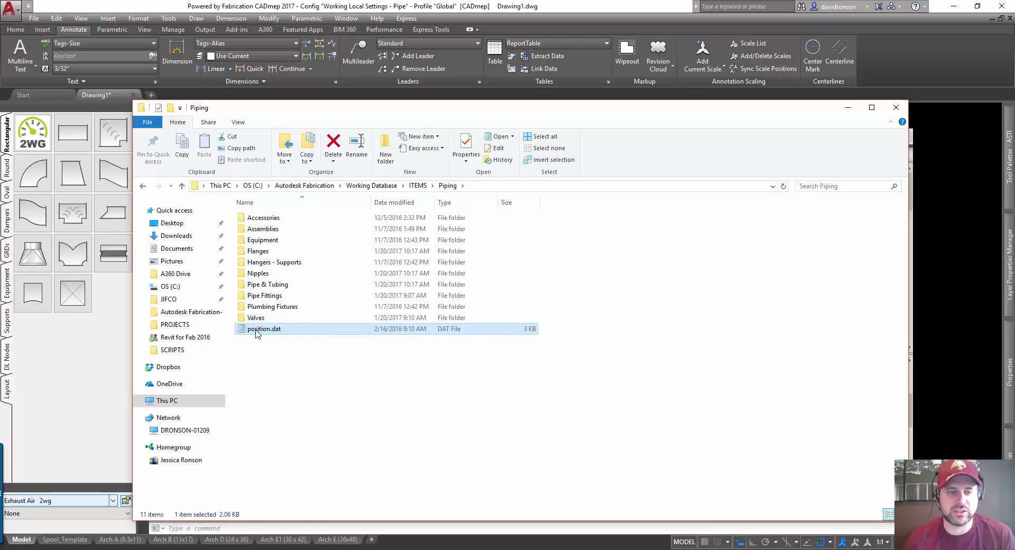
- Locate position.dat in the Aluminum folder under Pipe Fittings and minimize File Explorer
double_click(265, 295)
double_click(263, 229)
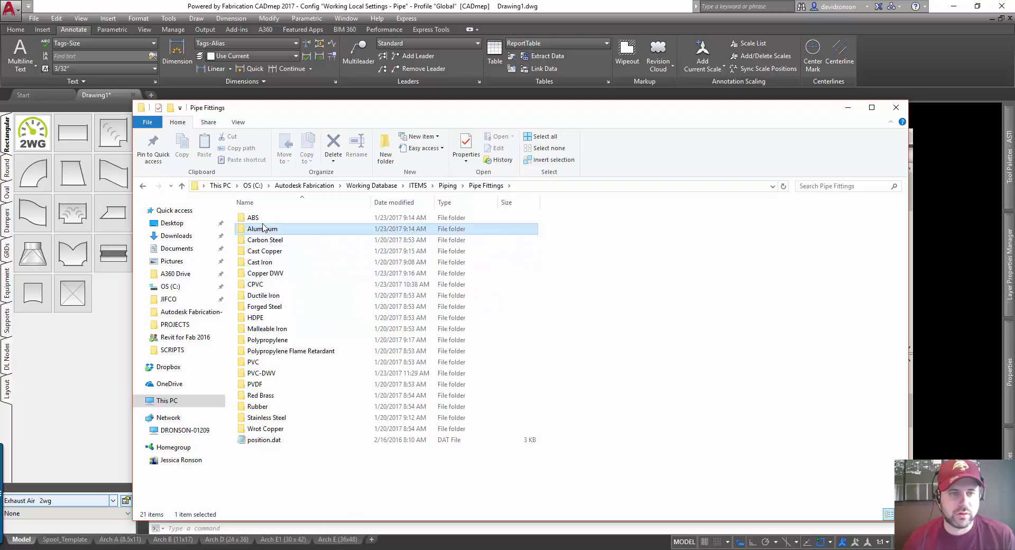
left_click(266, 232)
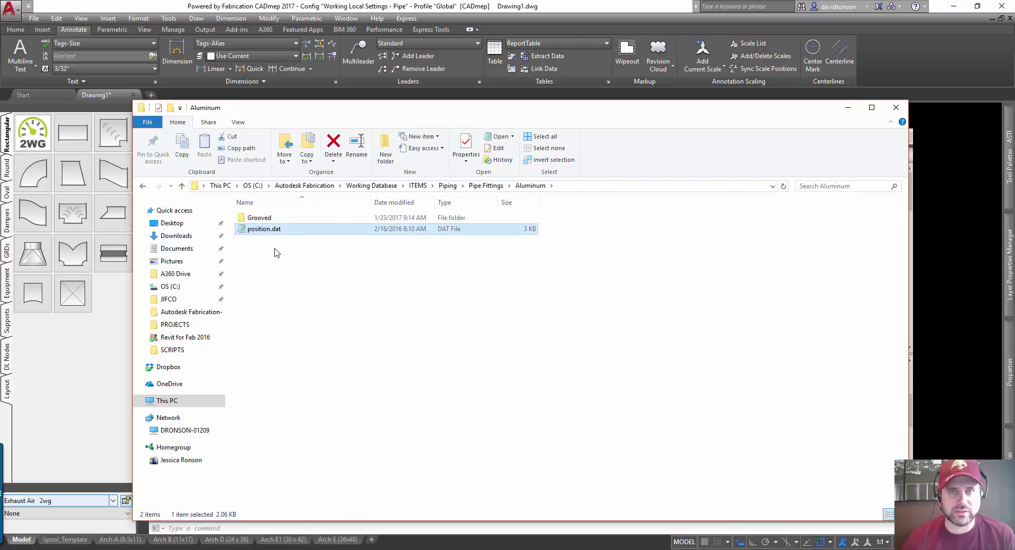
left_click(853, 112)
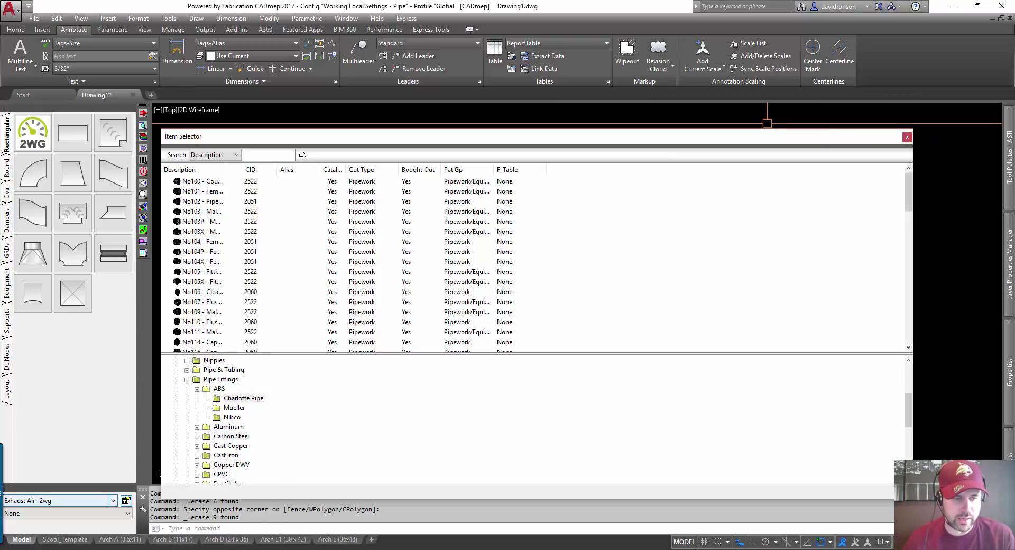
- Return to File Explorer, locate the master position.dat in C:\Autodesk Fabrication, and minimize the window
mouse_move(116, 549)
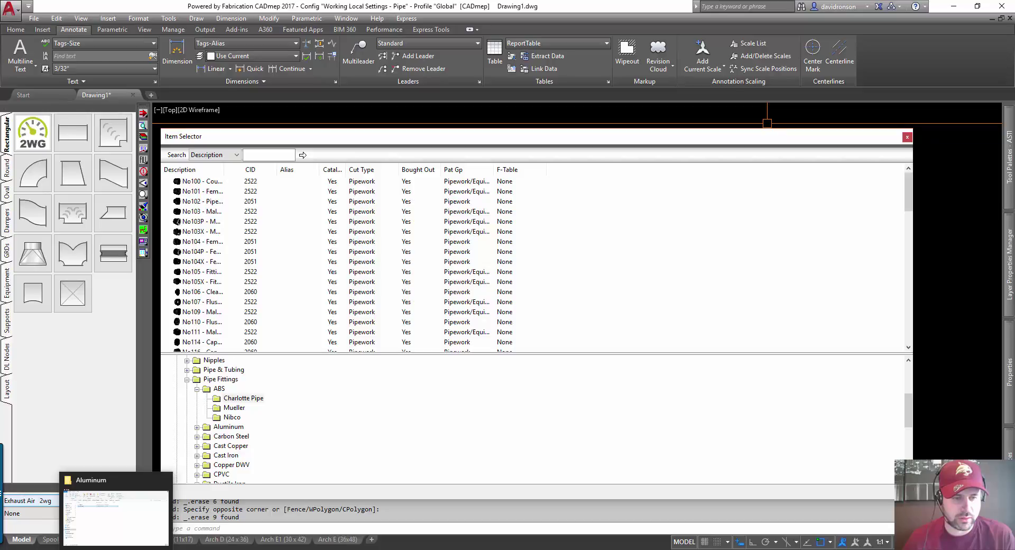
left_click(126, 524)
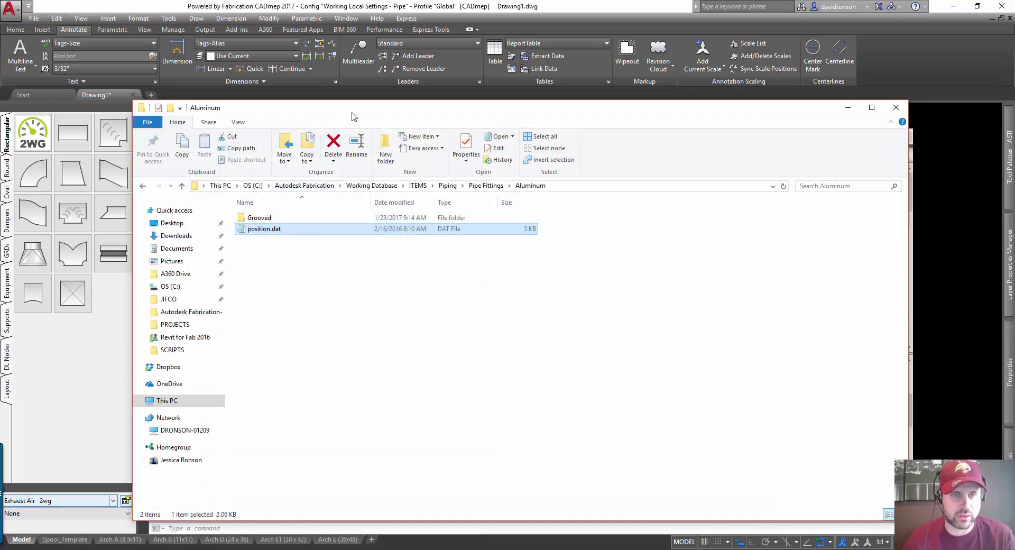
left_click(182, 286)
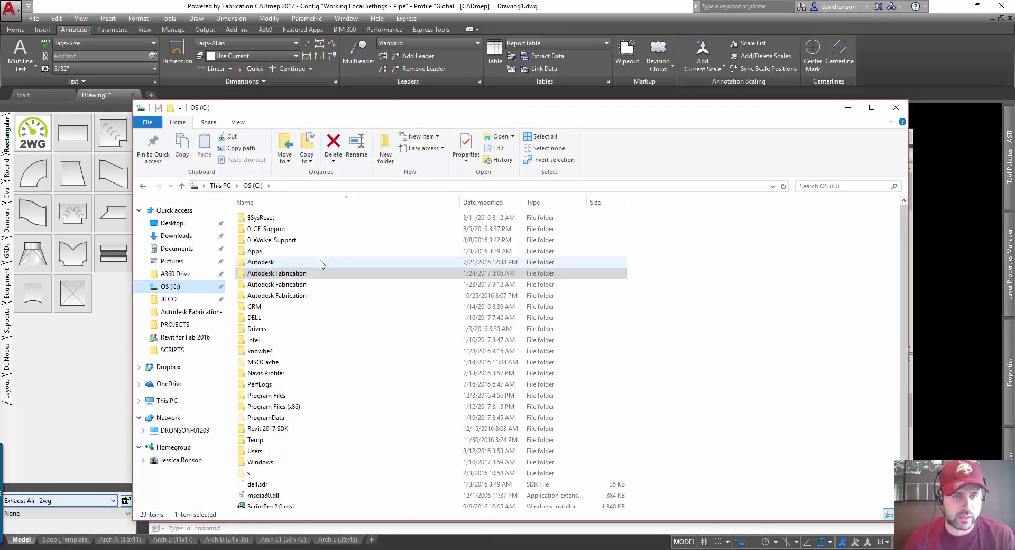
double_click(286, 272)
left_click(267, 284)
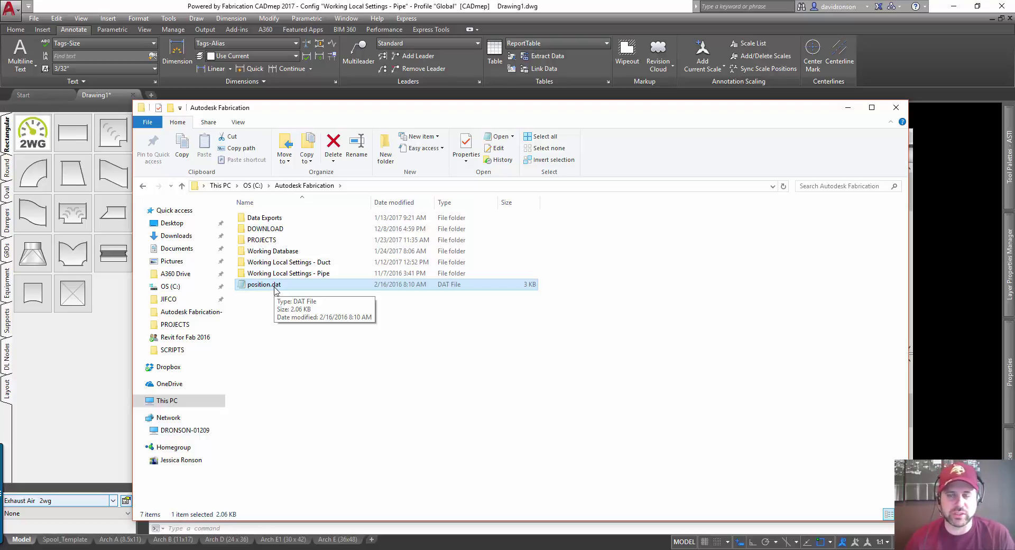
left_click(848, 109)
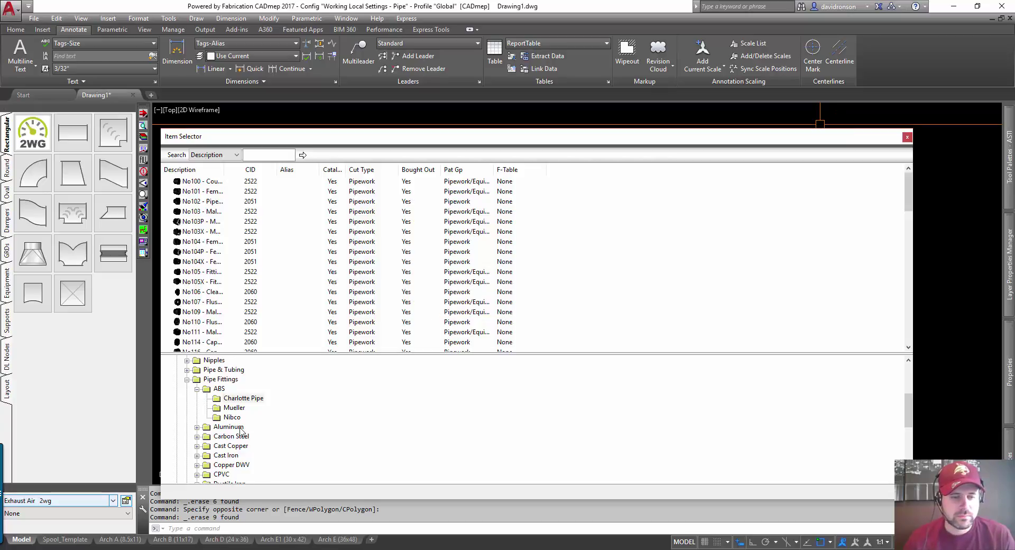
- Launch Windows PowerShell and place its window over the Item Selector
key("super")
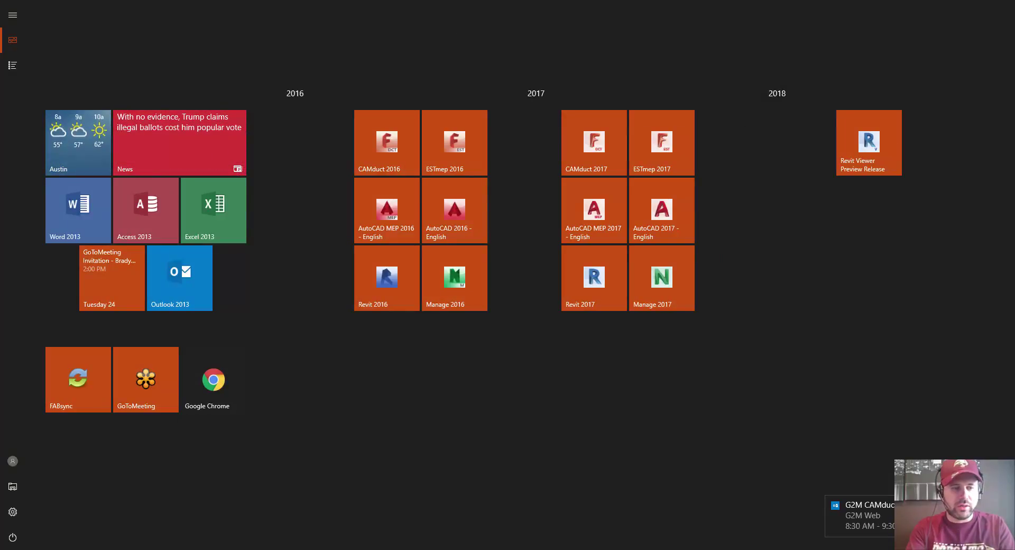
type("power")
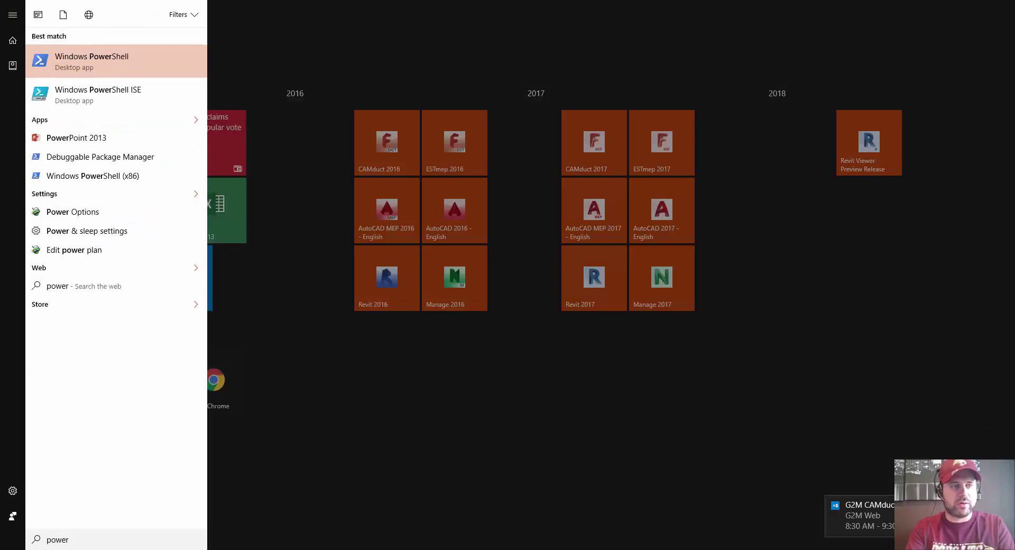
left_click(146, 64)
left_click_drag(161, 13, 418, 112)
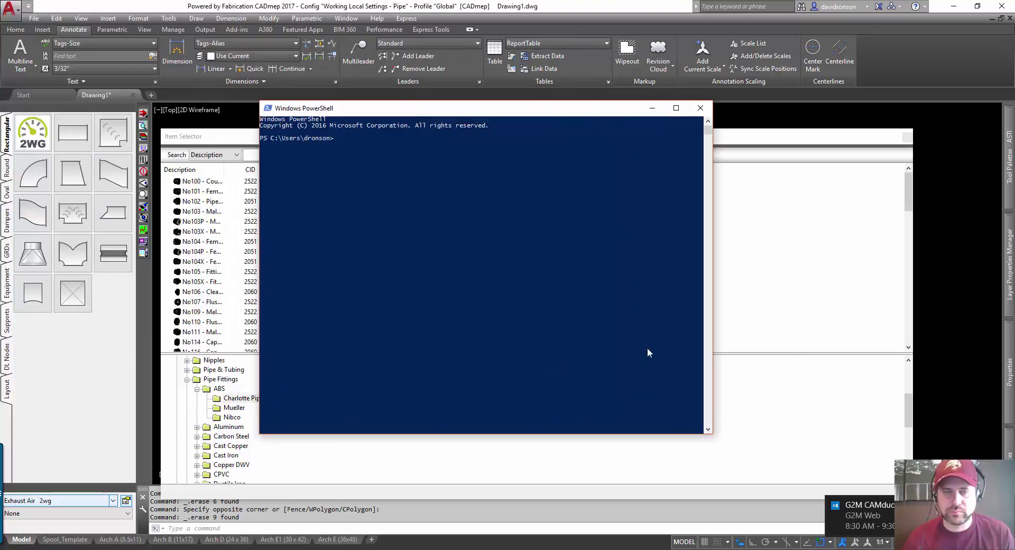
left_click_drag(423, 115, 427, 136)
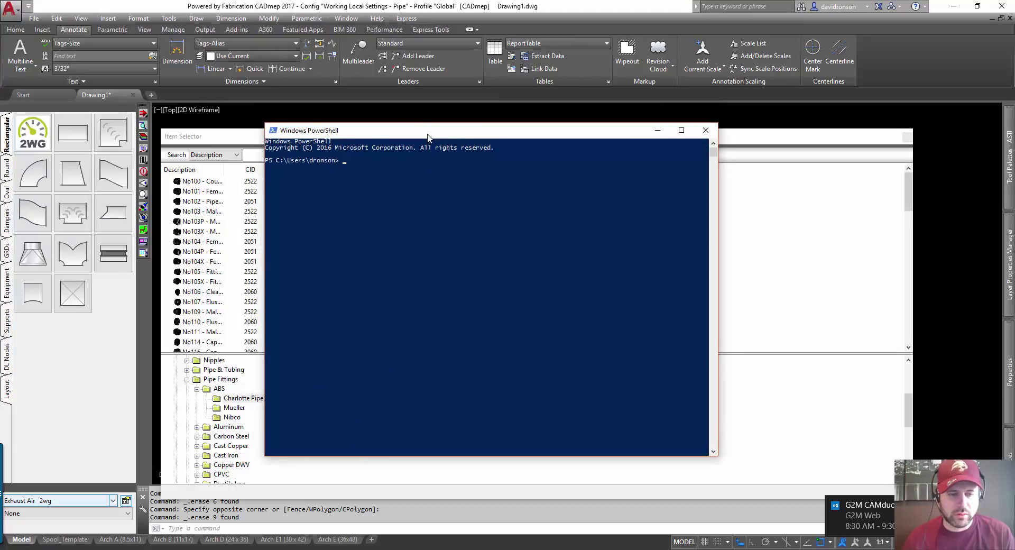
- Switch to positiondat.txt in Notepad and copy the whole Get-ChildItem command line
key("alt+Tab")
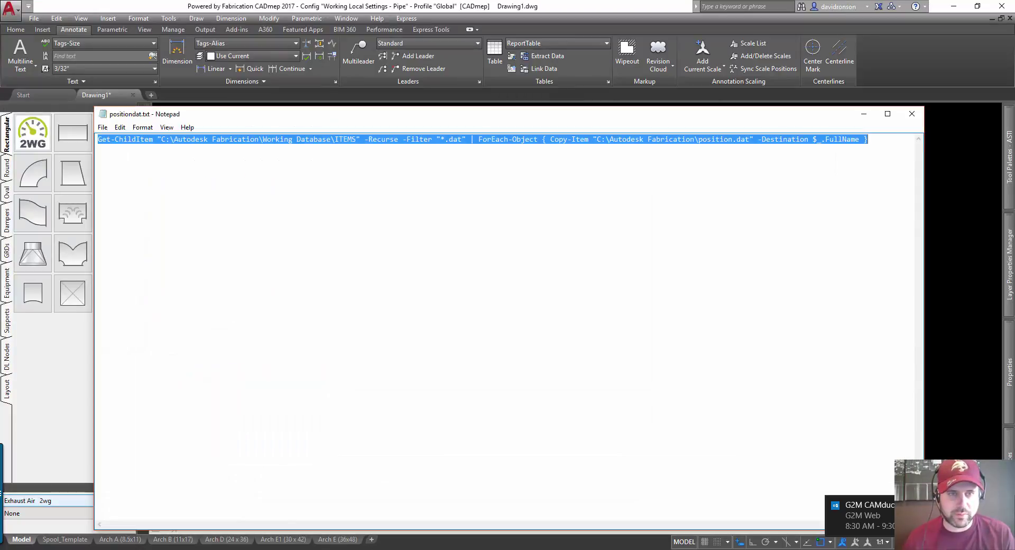
left_click(877, 138)
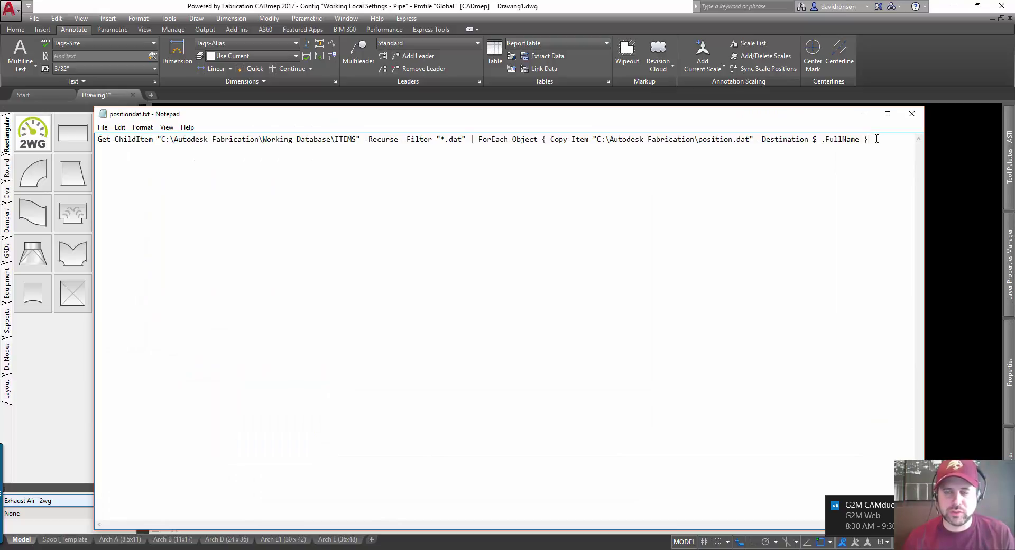
left_click_drag(874, 138, 88, 132)
key("ctrl+c")
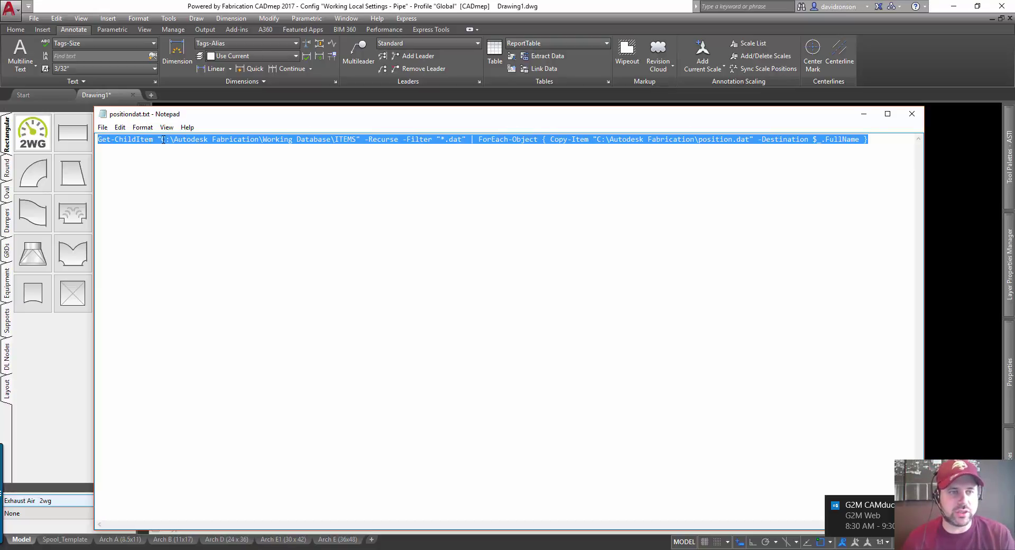
- Examine the ITEMS path, the *.dat filter and the Copy-Item source and destination parts of the Get-ChildItem command
left_click_drag(154, 142, 115, 143)
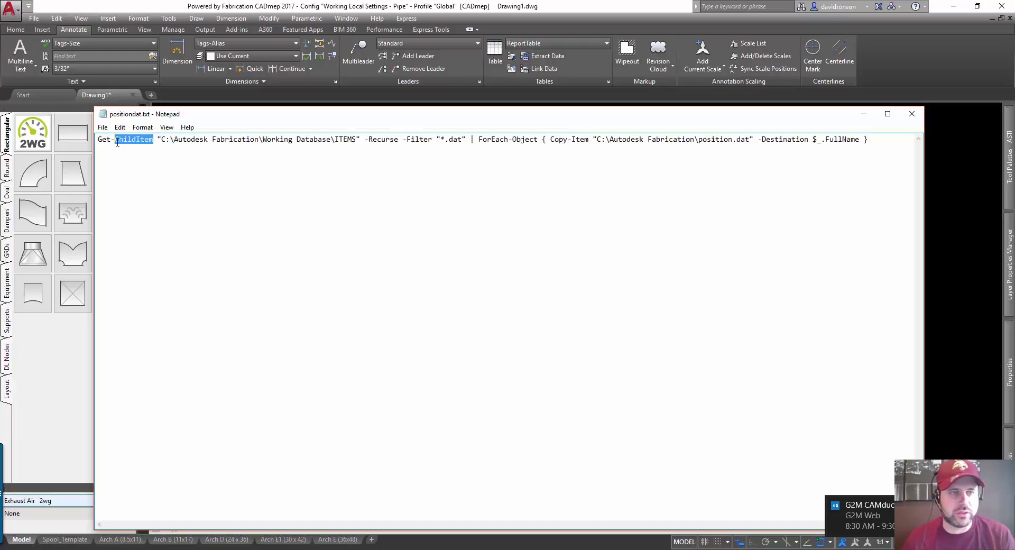
left_click_drag(189, 142, 333, 142)
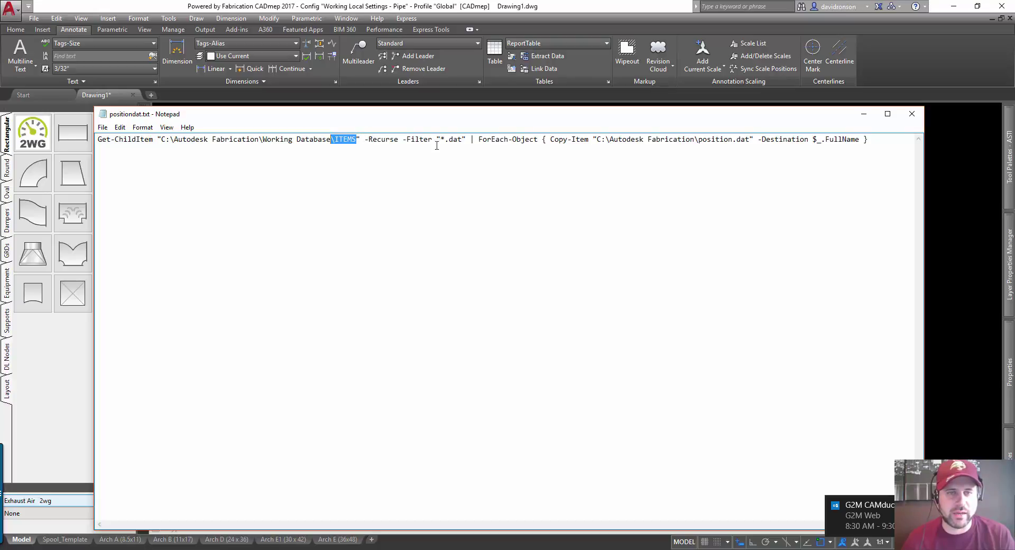
left_click(463, 139)
left_click_drag(462, 139, 444, 141)
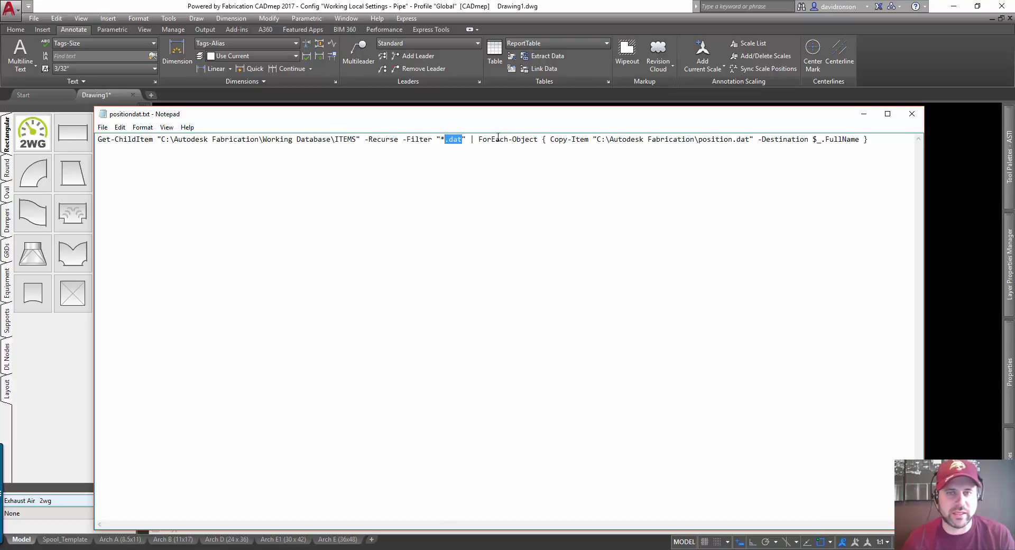
left_click_drag(604, 139, 809, 139)
left_click(783, 141)
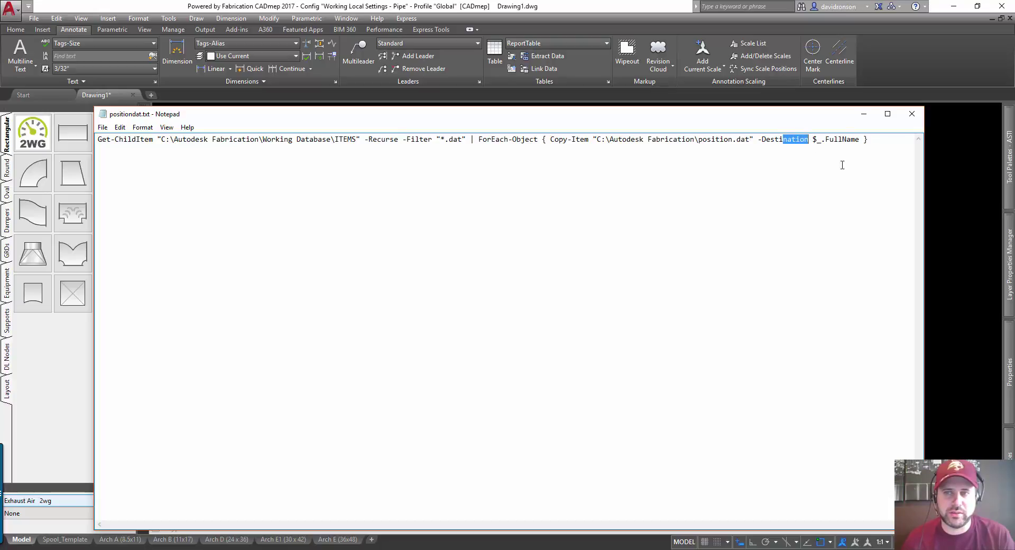
- Switch from Notepad to PowerShell, run the copied Get-ChildItem command, and move the window aside
left_click(871, 119)
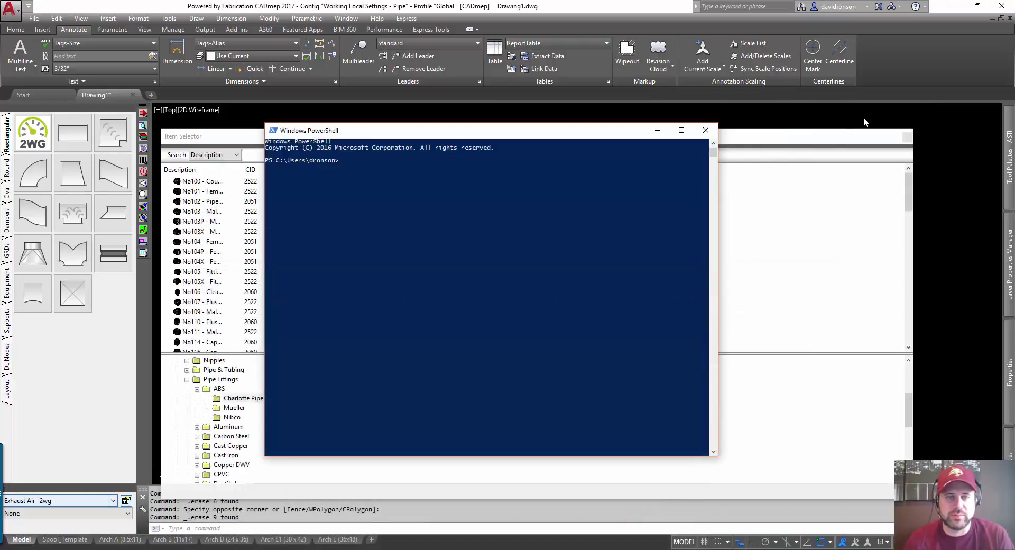
right_click(370, 170)
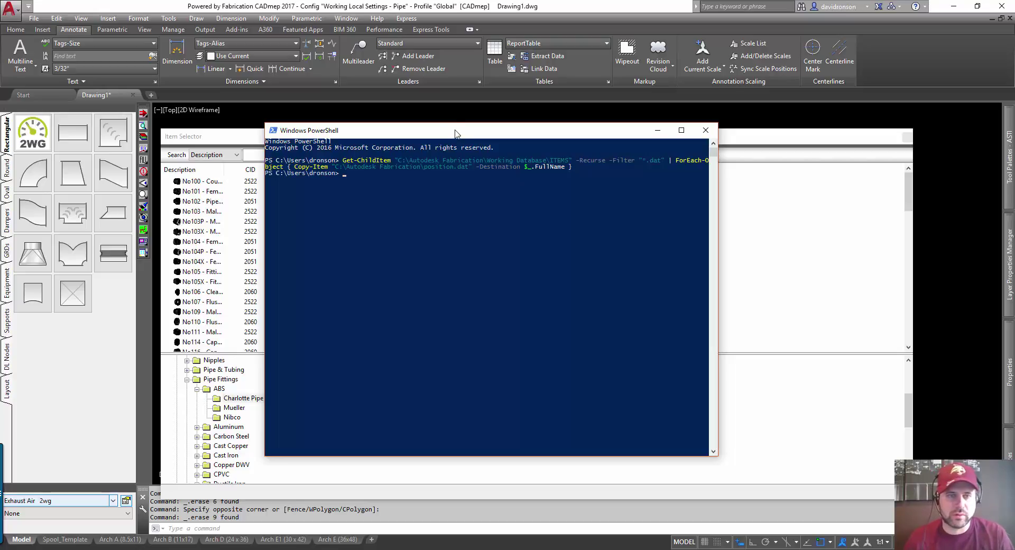
left_click_drag(455, 131, 610, 131)
- Minimize PowerShell and check the detail columns for the Nibco and Charlotte Pipe folders under ABS
left_click(860, 131)
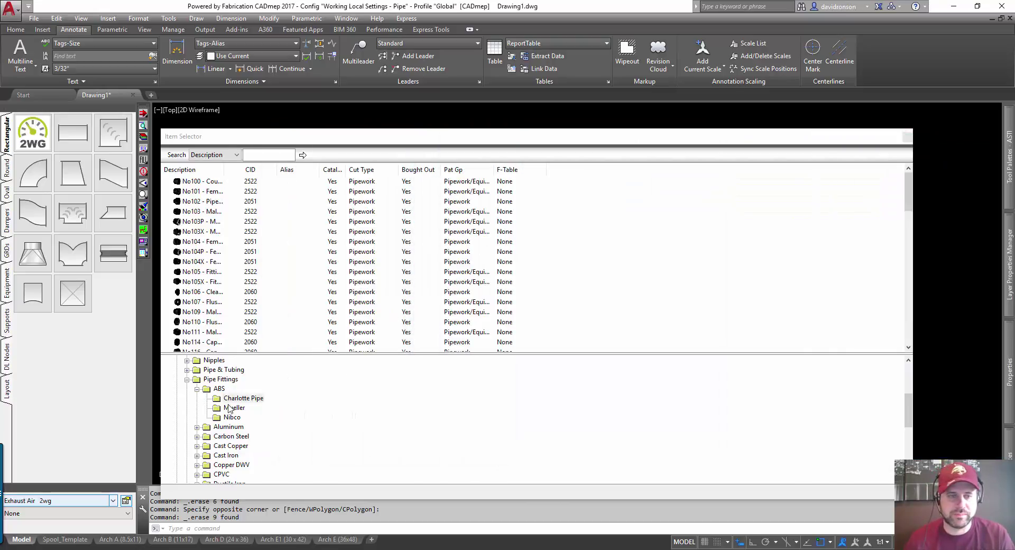
left_click(240, 418)
left_click(238, 401)
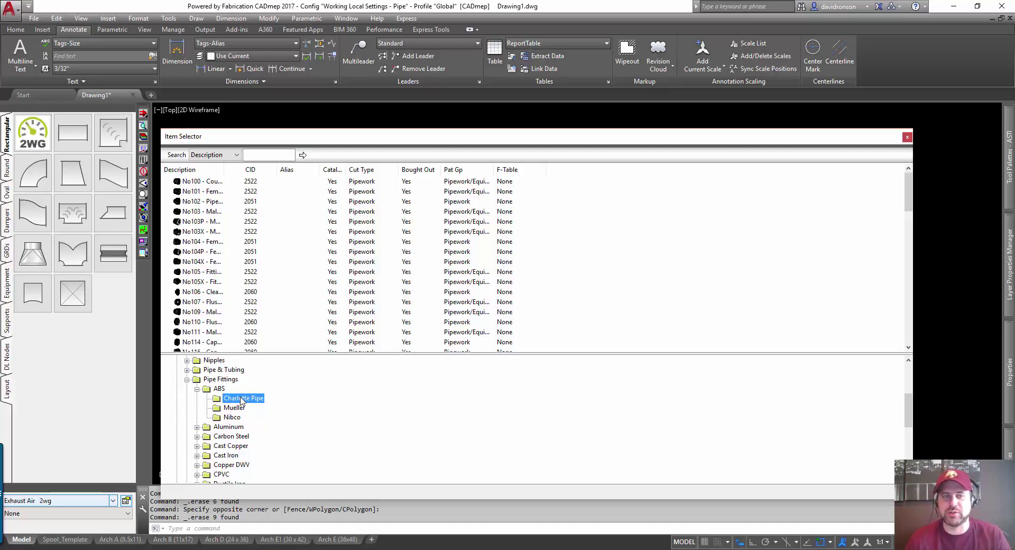
- Switch to File Explorer and copy position.dat from the C:\Autodesk Fabrication- folder
key("alt+Tab")
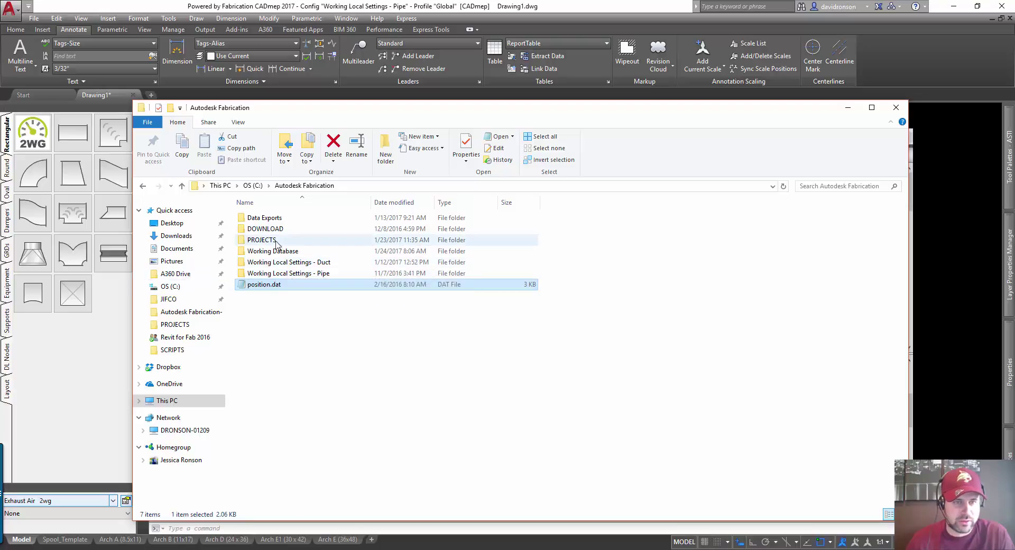
left_click(260, 186)
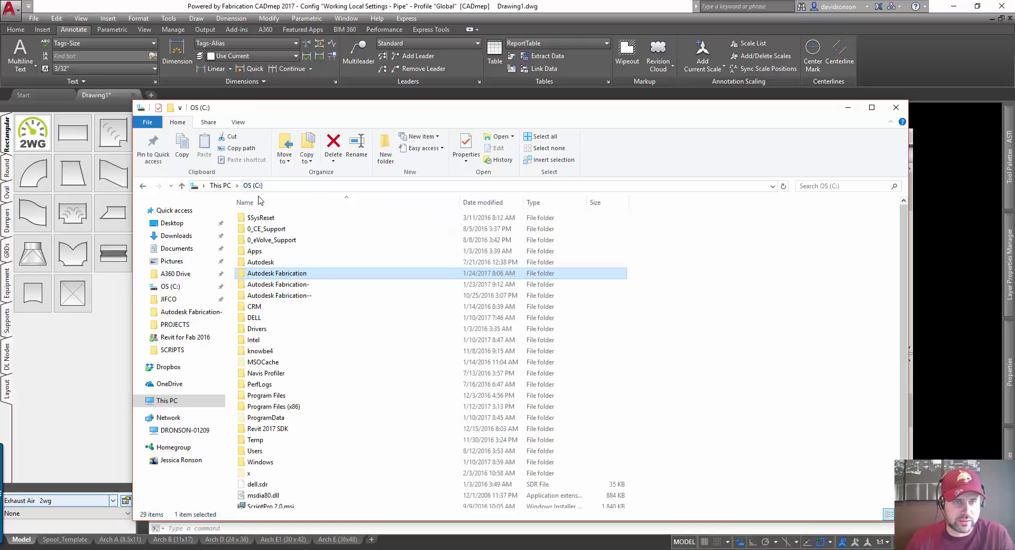
left_click(277, 285)
double_click(277, 285)
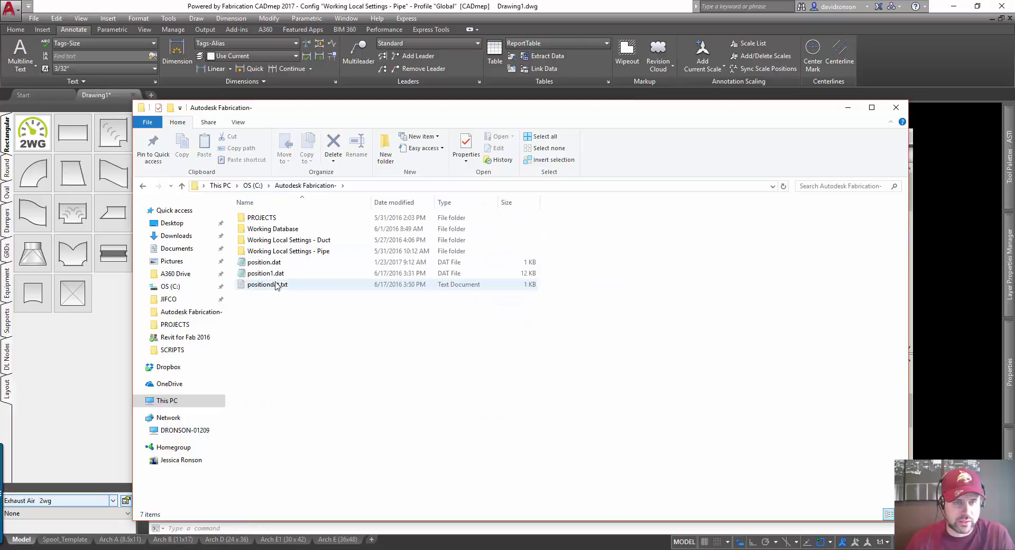
right_click(268, 263)
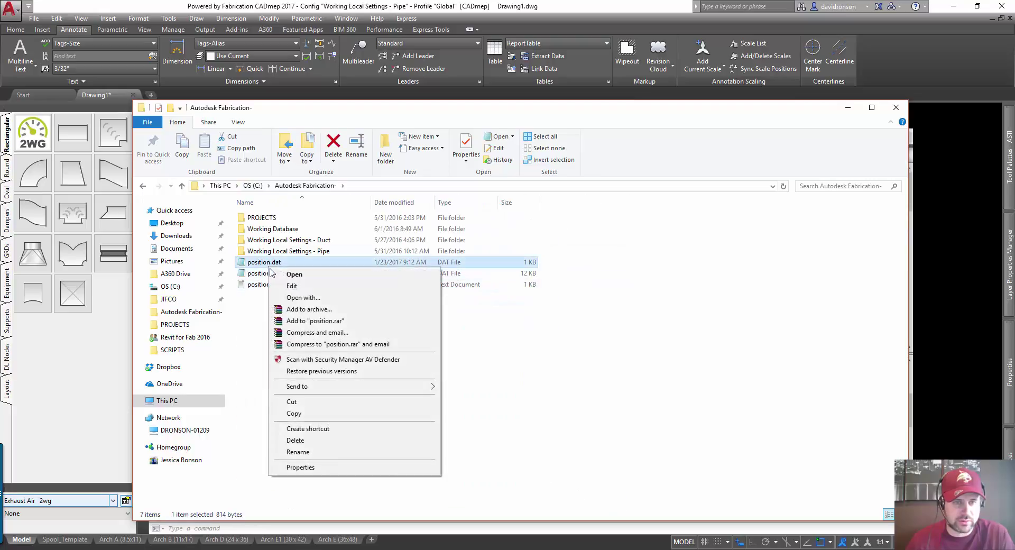
left_click(302, 413)
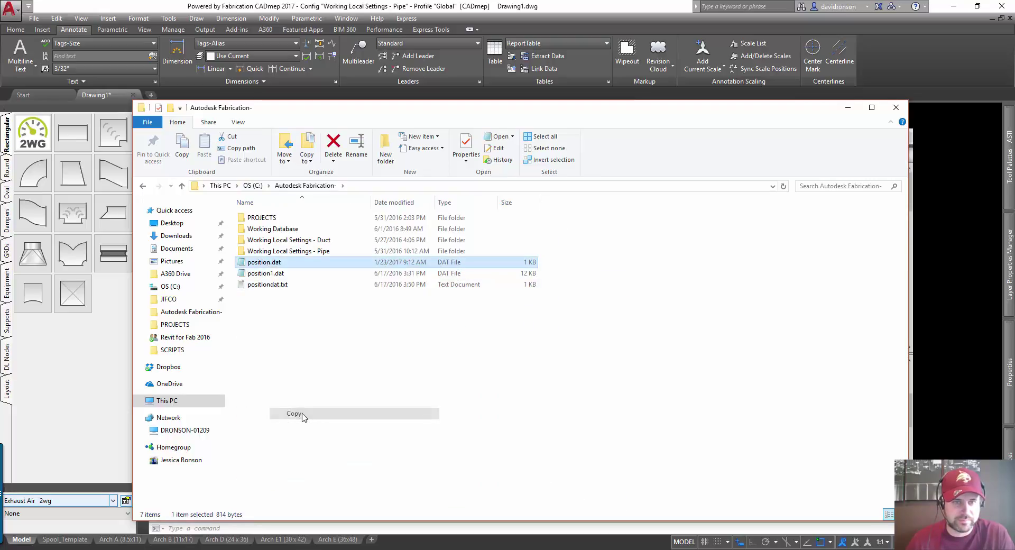
- Paste position.dat into C:\Autodesk Fabrication, replacing the existing file, and minimize File Explorer
left_click(258, 186)
double_click(280, 276)
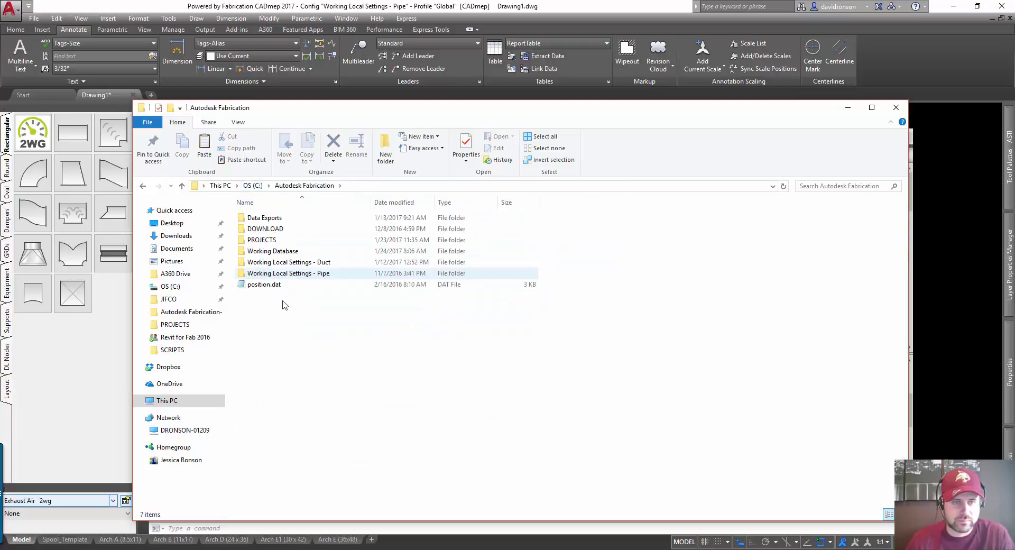
right_click(281, 310)
left_click(320, 384)
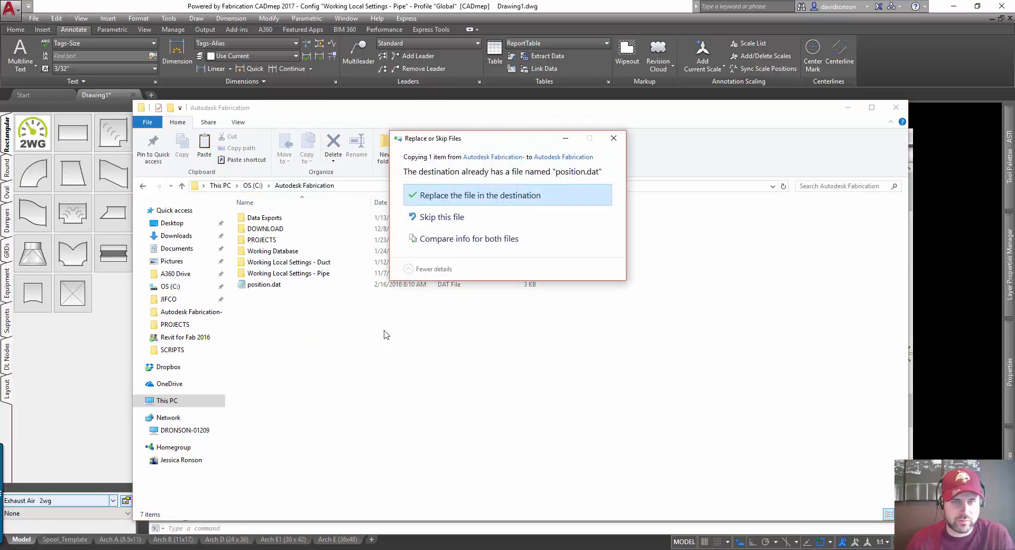
left_click(466, 212)
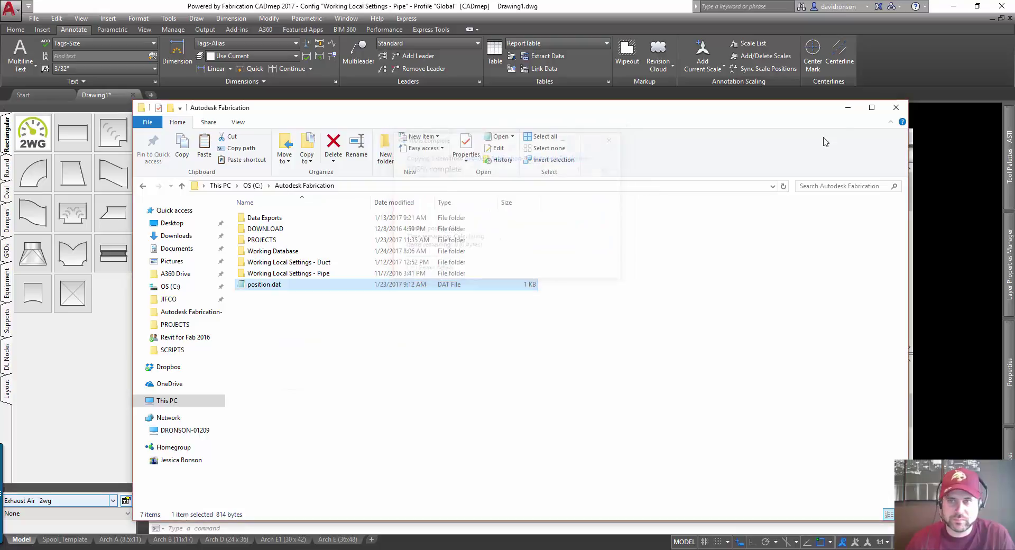
left_click(848, 109)
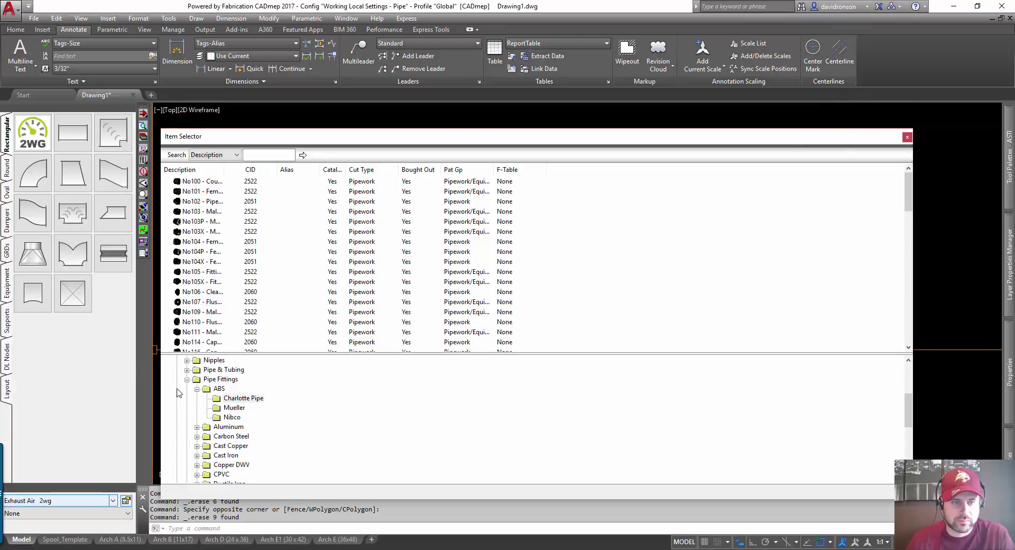
- Bring PowerShell back over the Item Selector and copy the whole command line from positiondat.txt in Notepad again
left_click(221, 391)
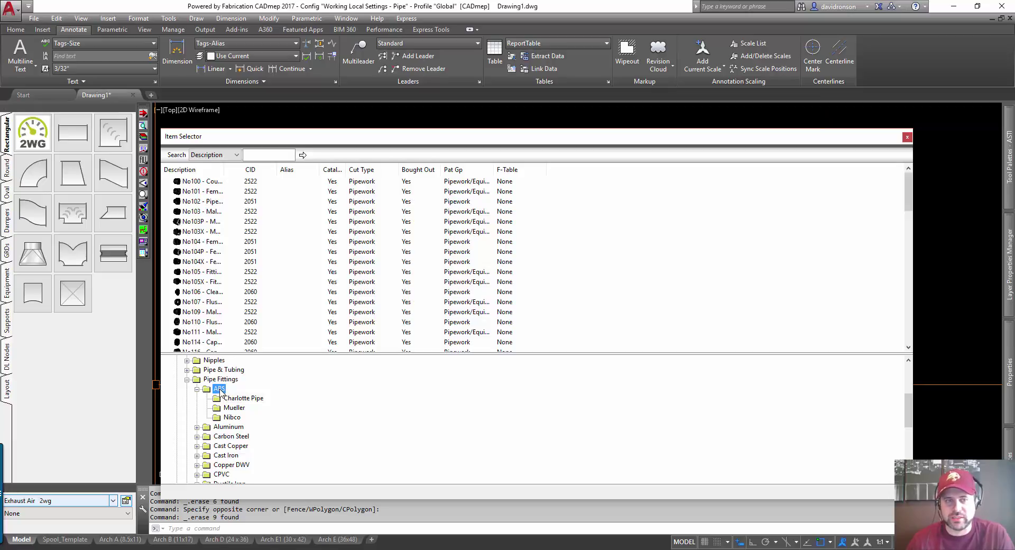
key("alt+Tab")
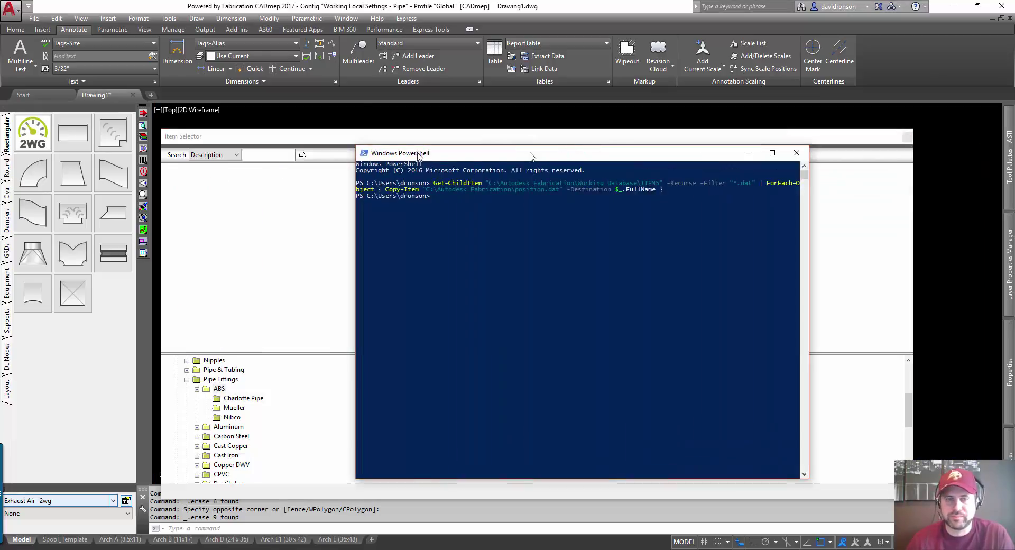
left_click_drag(529, 152, 429, 144)
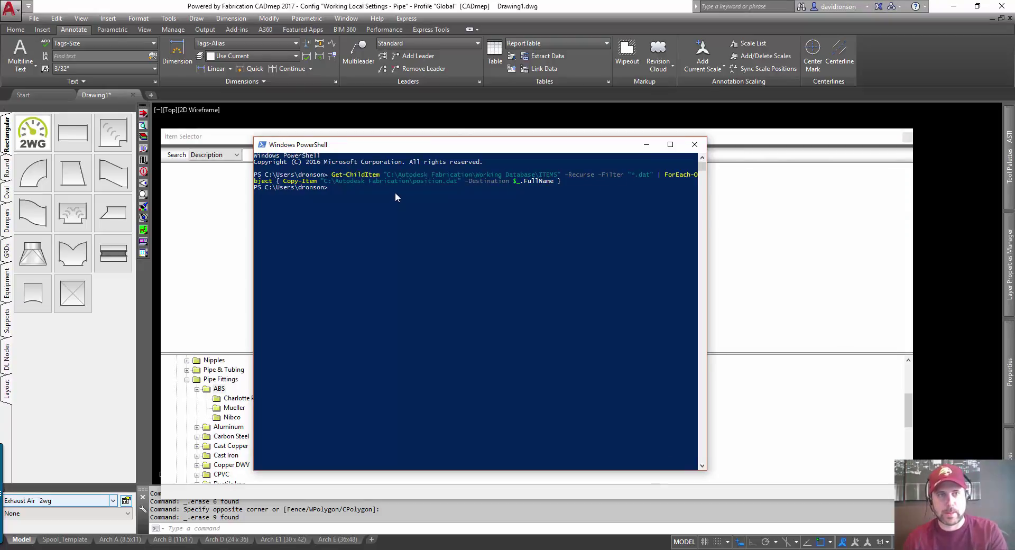
key("alt+Tab")
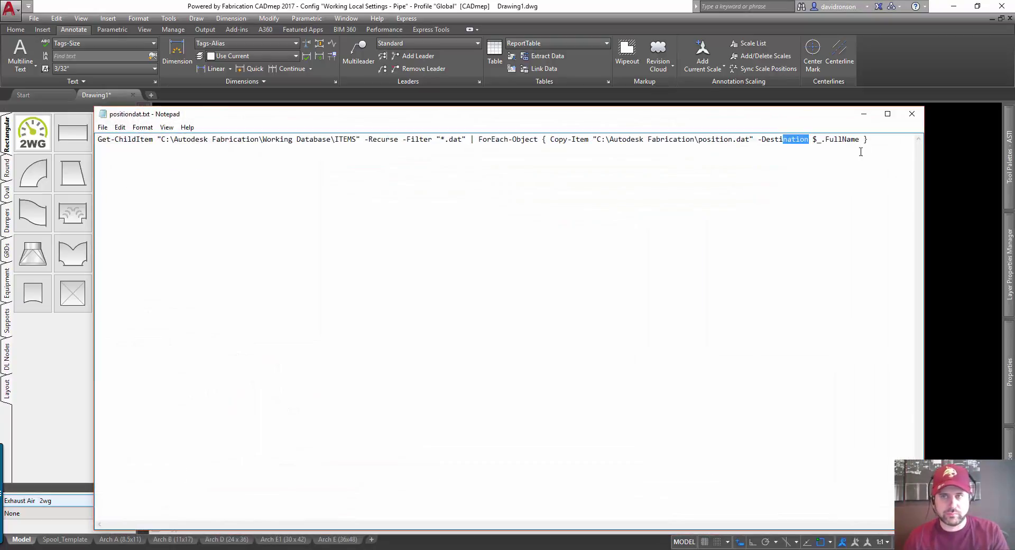
left_click_drag(860, 151, 88, 139)
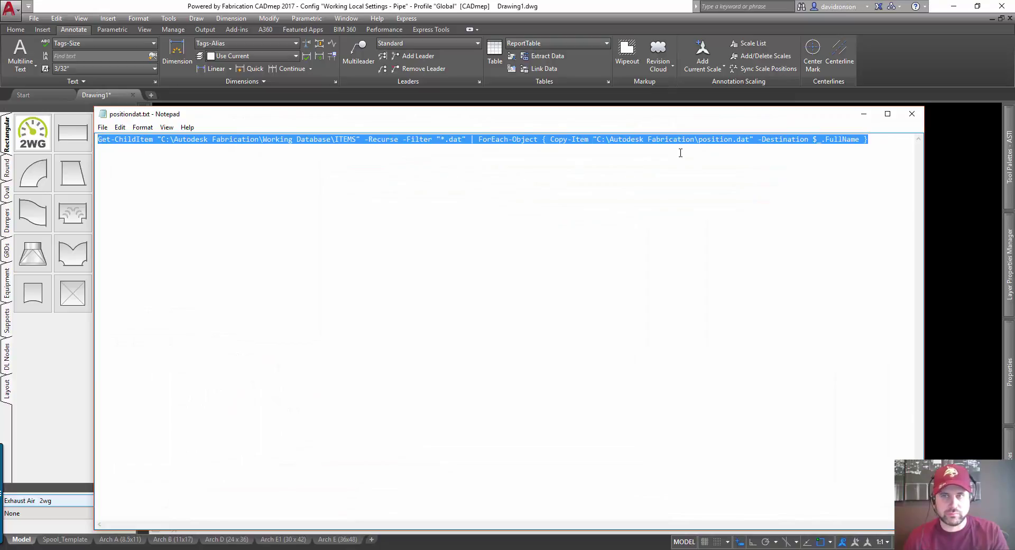
left_click(863, 114)
- Paste the Get-ChildItem command at the PowerShell prompt and run it again with the replaced master position.dat
left_click(389, 188)
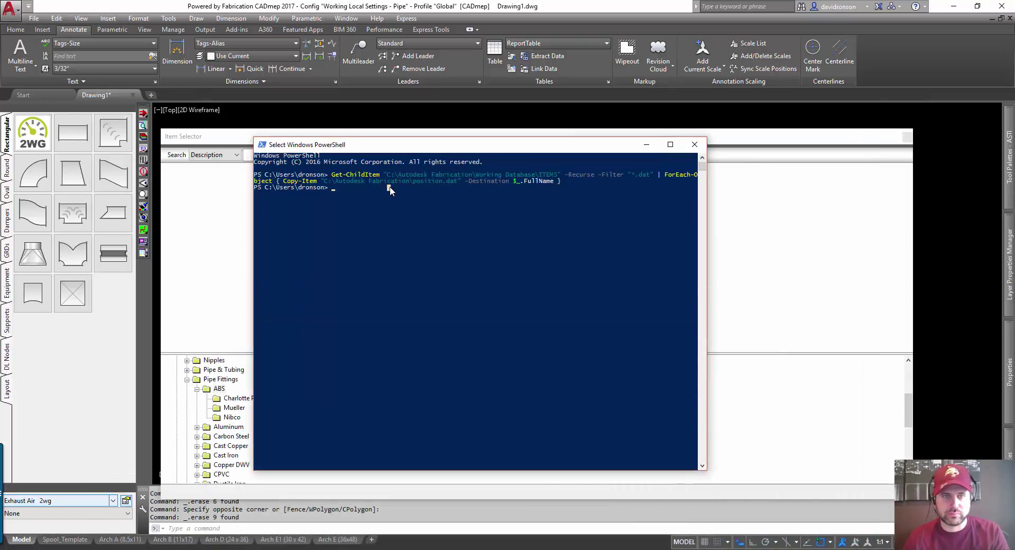
right_click(348, 195)
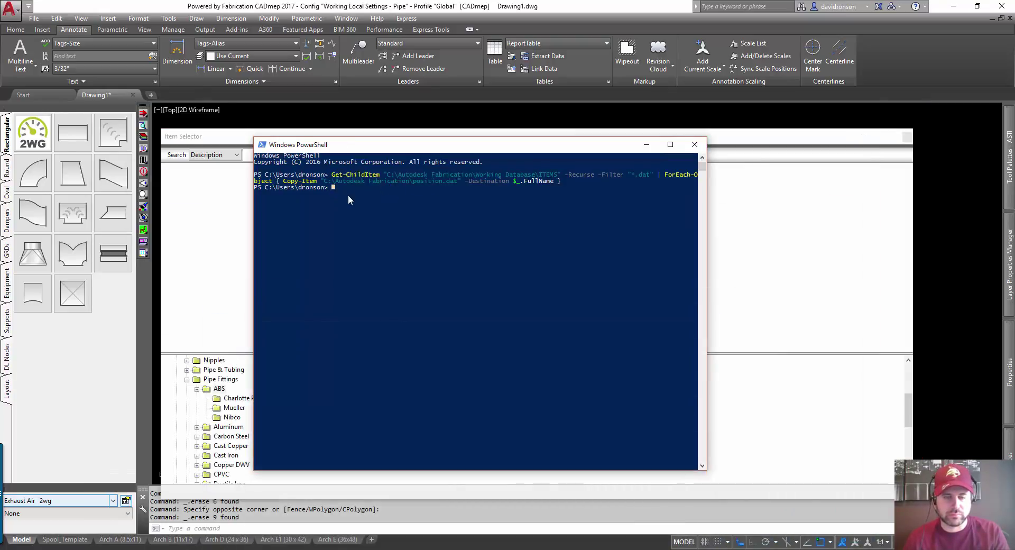
key("Return")
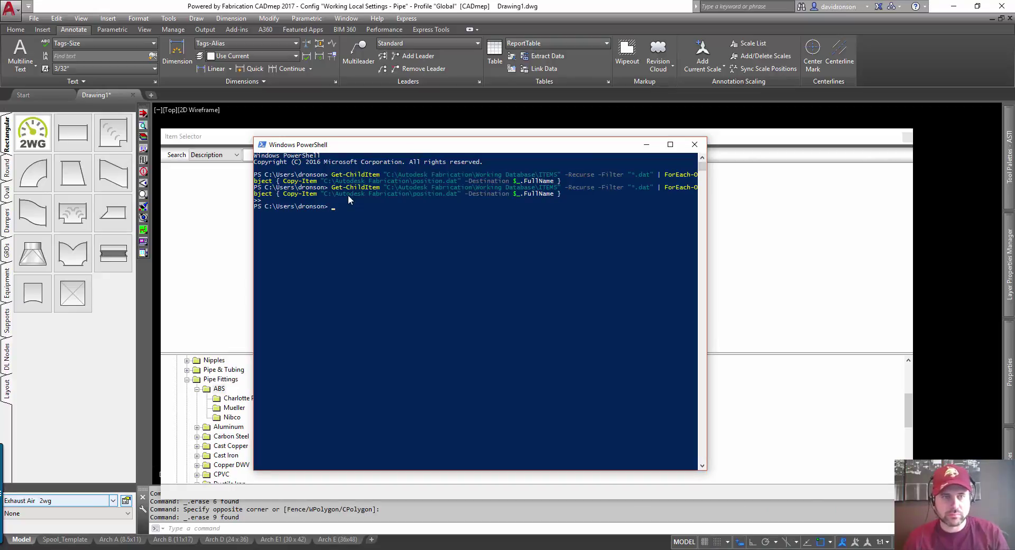
- Minimize PowerShell and check the Item Selector columns in the Charlotte Pipe, Mueller and Nibco folders under ABS
left_click(646, 144)
left_click(245, 400)
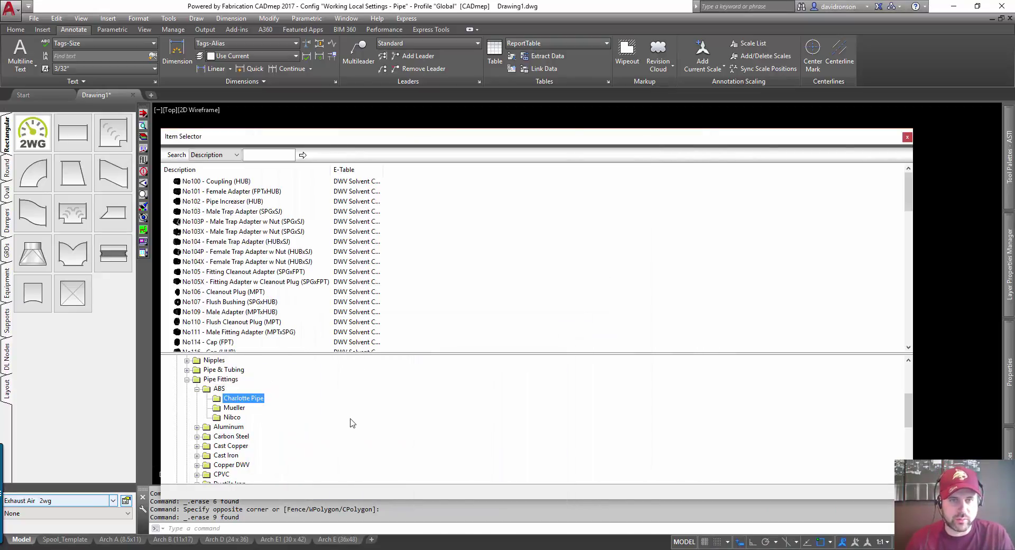
left_click(233, 408)
left_click(231, 417)
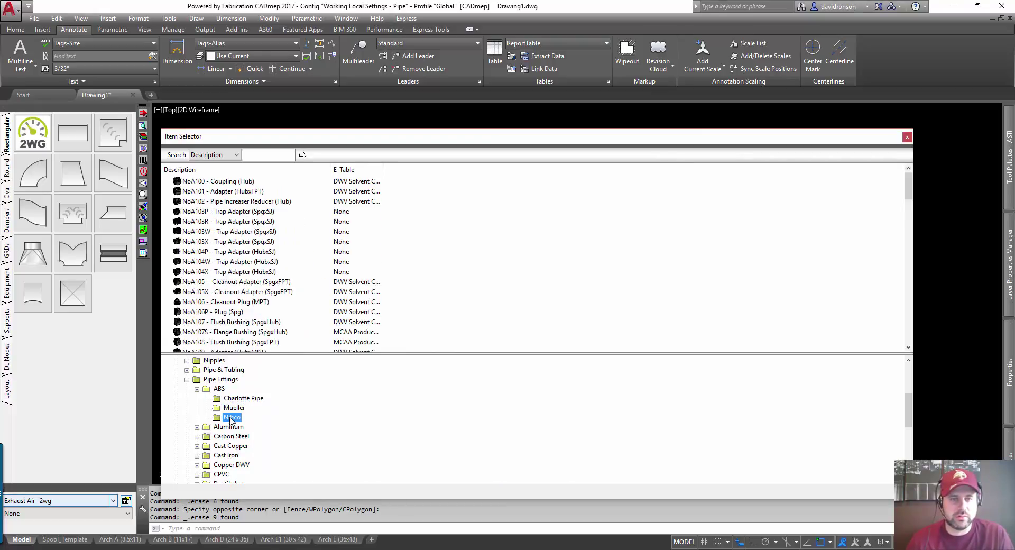
left_click(231, 409)
left_click(234, 400)
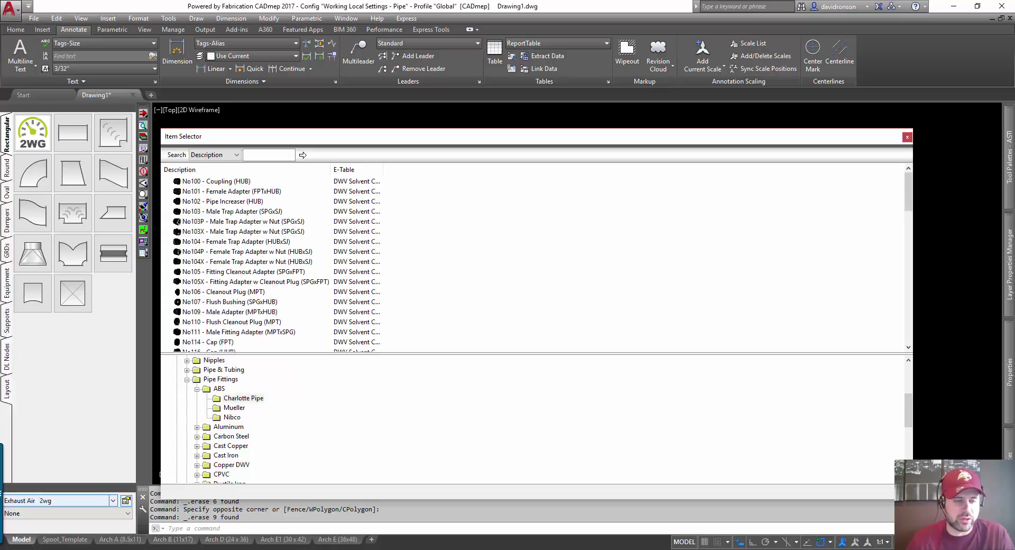
- Return to File Explorer and copy position1.dat from the C:\Autodesk Fabrication- folder
left_click(391, 549)
left_click(281, 252)
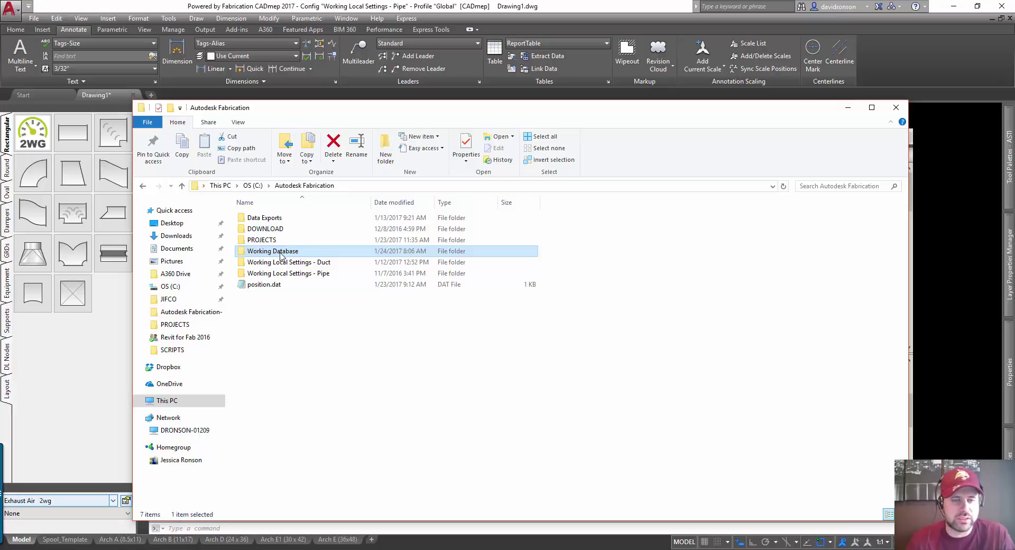
left_click(253, 186)
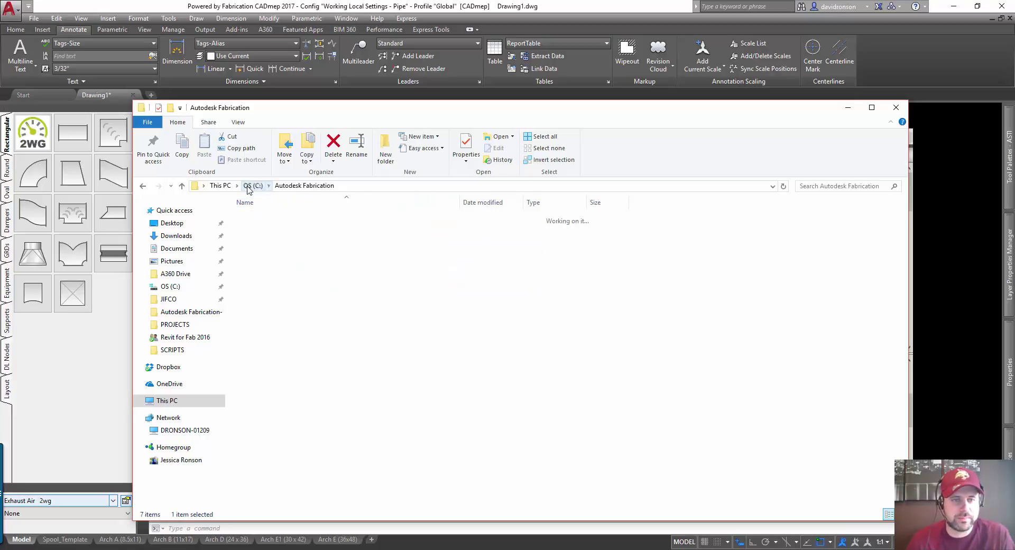
left_click(274, 285)
double_click(274, 285)
right_click(270, 274)
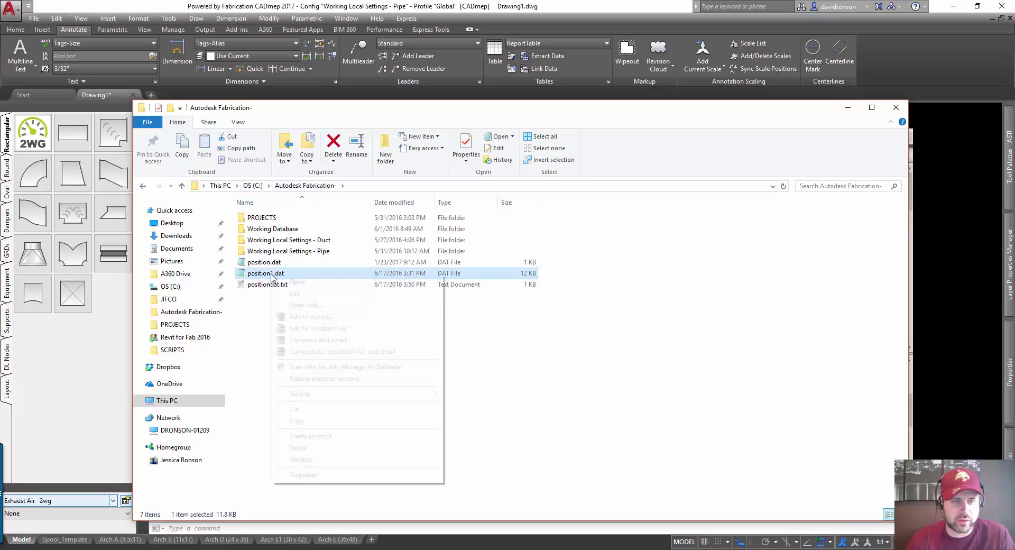
left_click(297, 420)
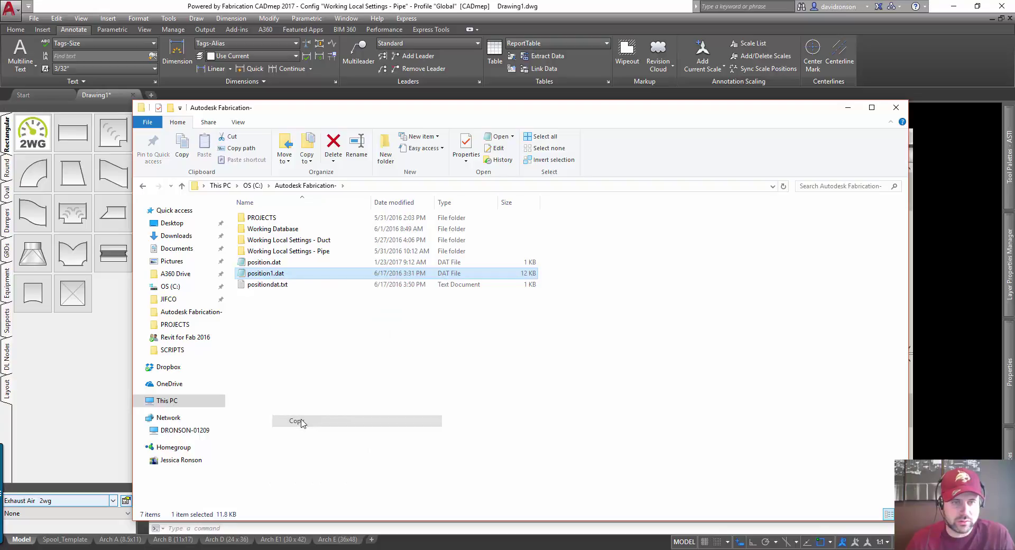
- Paste position1.dat into C:\Autodesk Fabrication and select the position.dat file there
left_click(254, 185)
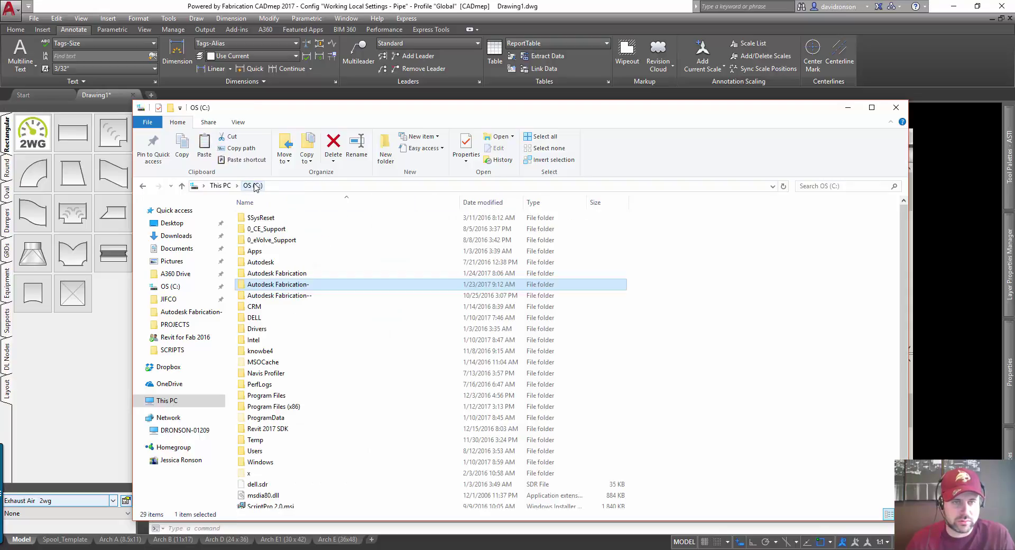
double_click(280, 275)
right_click(271, 298)
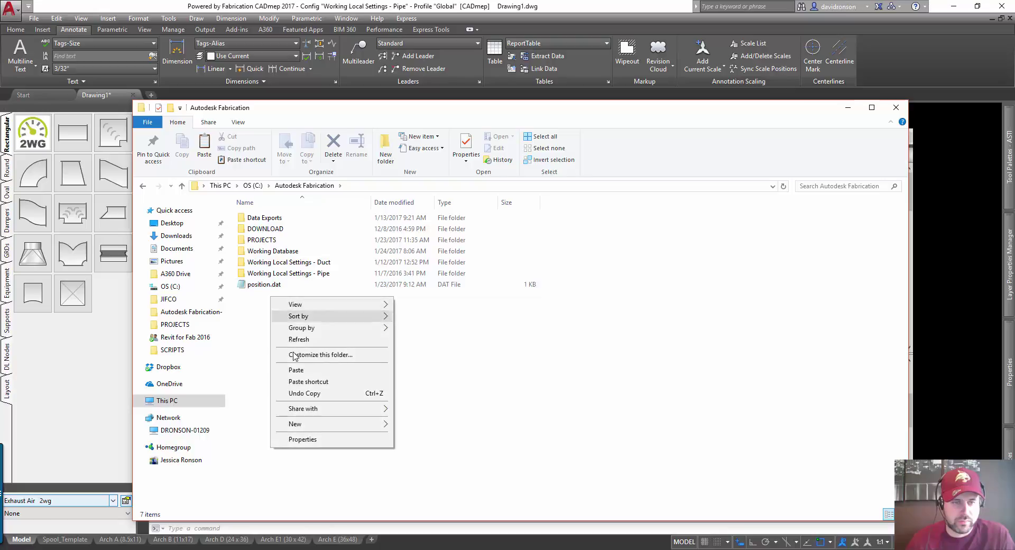
left_click(296, 370)
left_click(265, 284)
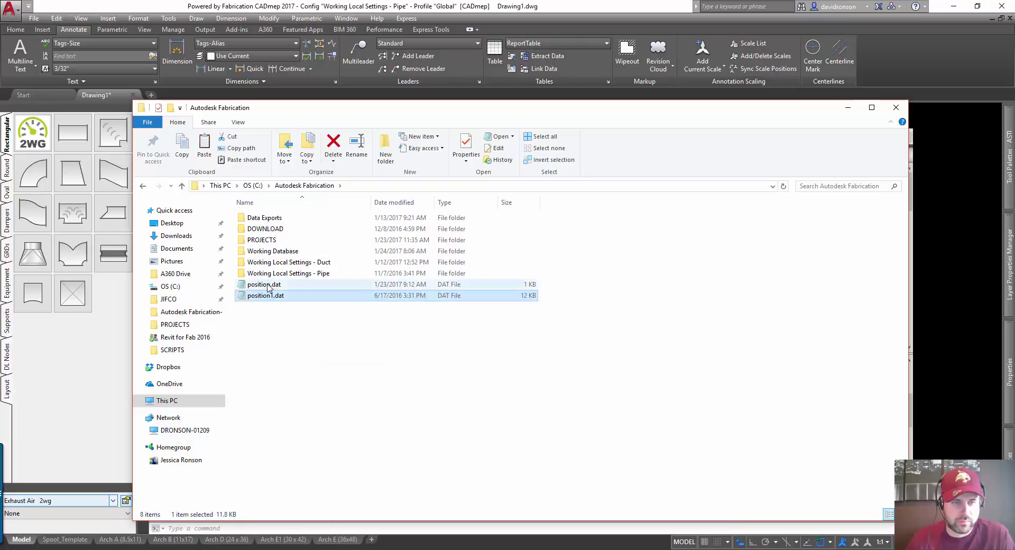
- Rename the existing position.dat in C:\Autodesk Fabrication as position2.dat
right_click(269, 286)
left_click(294, 469)
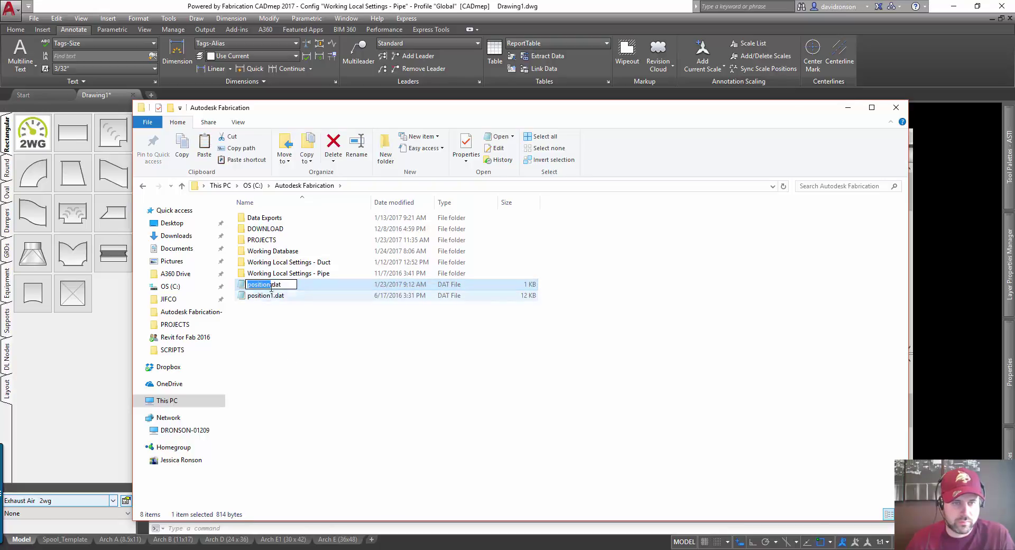
key("Right")
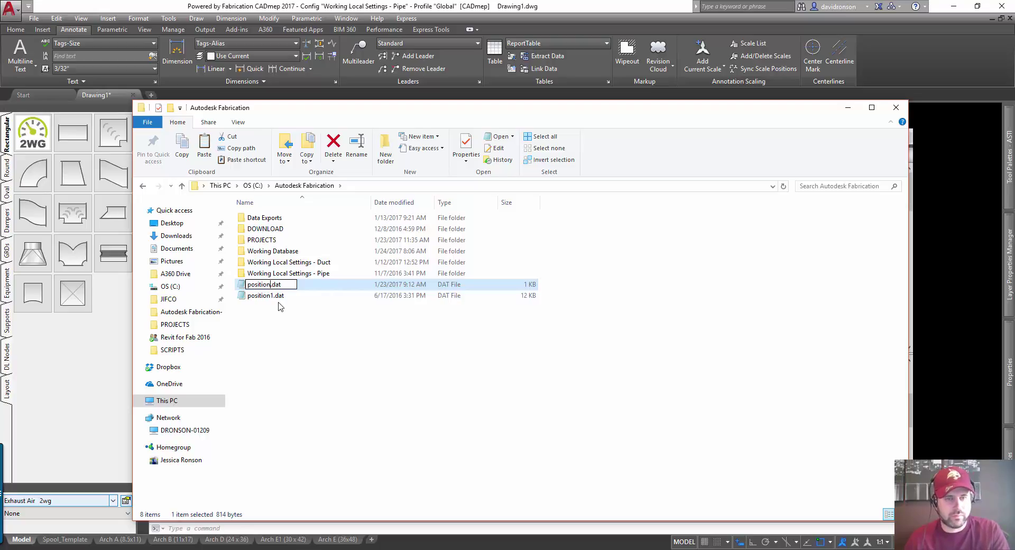
type("2")
key("Return")
- Rename position1.dat in C:\Autodesk Fabrication as position.dat so it serves as the master file
right_click(268, 297)
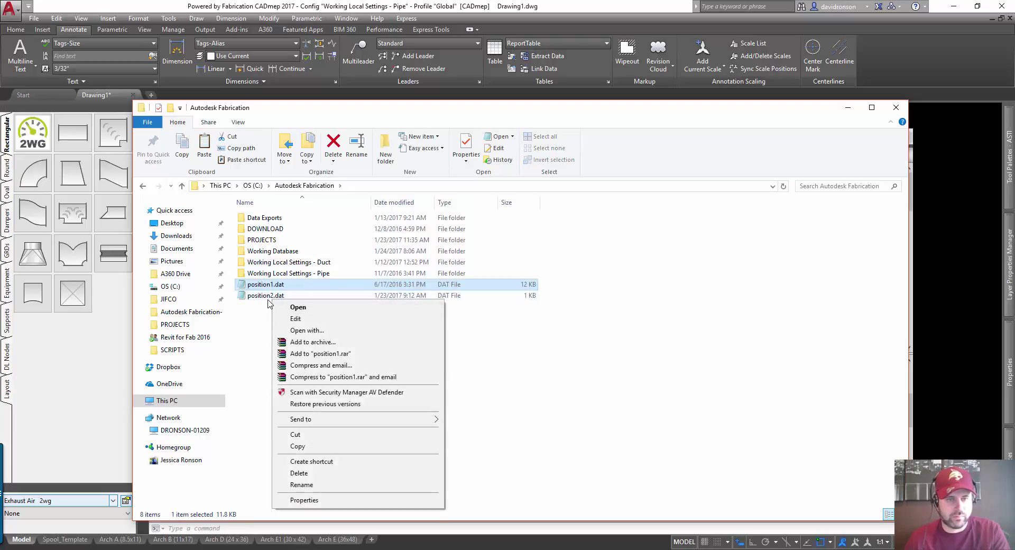
left_click(267, 284)
right_click(267, 285)
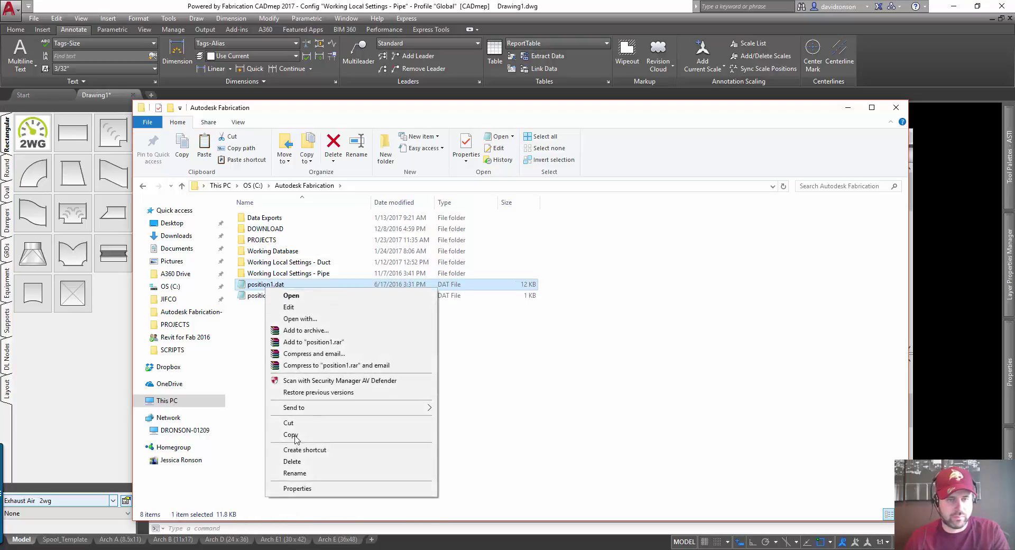
left_click(296, 474)
left_click(273, 285)
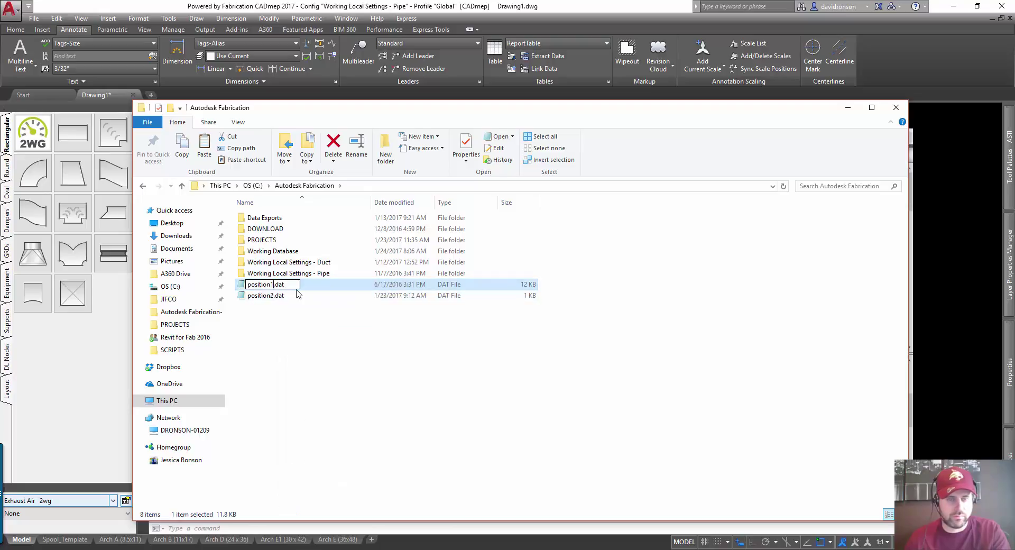
left_click(299, 310)
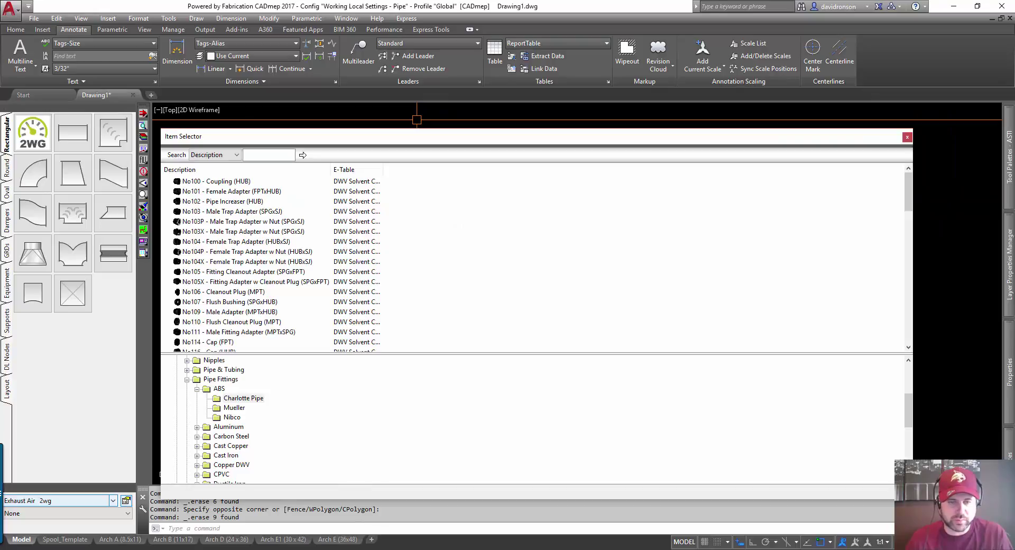
- Copy the whole Get-ChildItem command from positiondat.txt in Notepad and run it at the PowerShell prompt
left_click(472, 511)
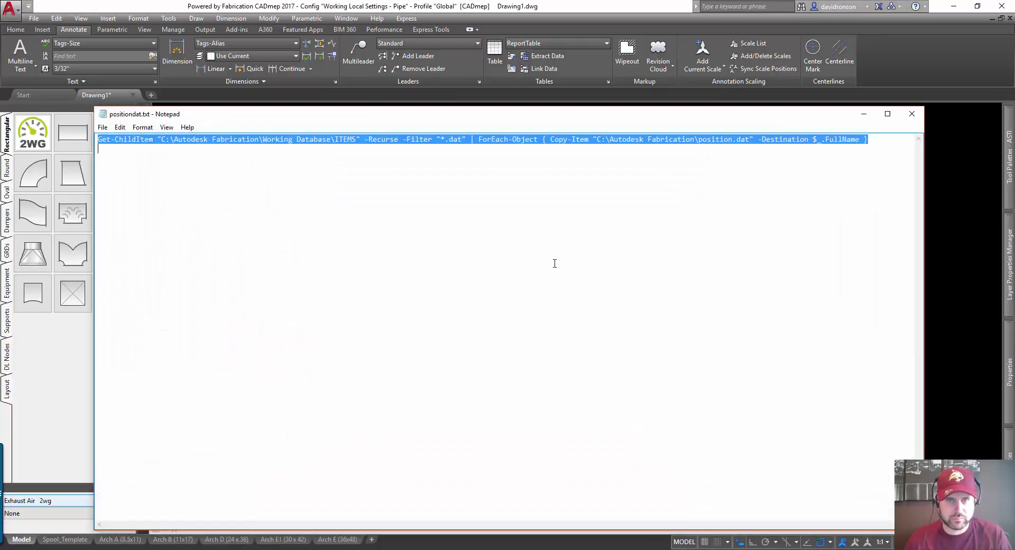
left_click_drag(875, 140, 73, 130)
key("ctrl+c")
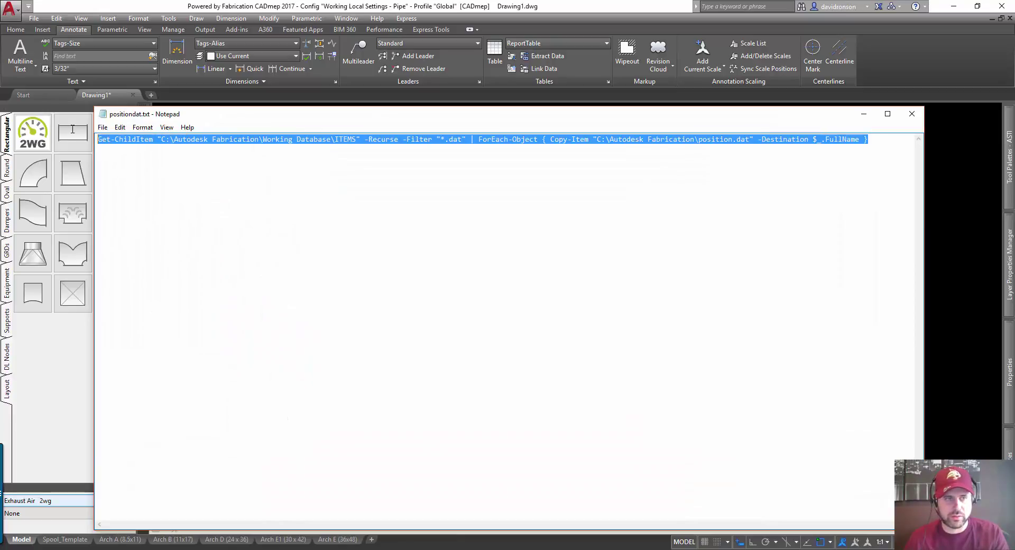
left_click(863, 114)
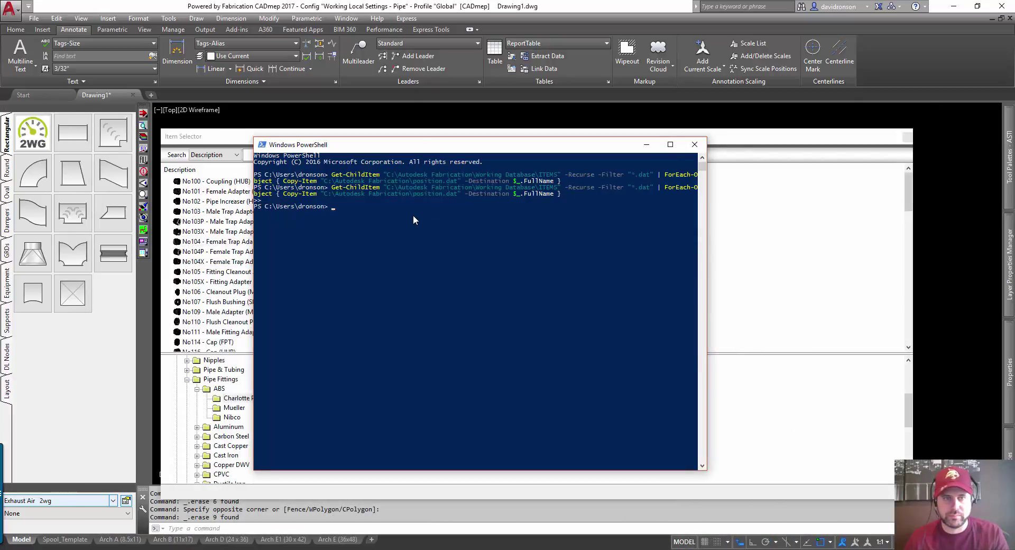
left_click(411, 207)
right_click(350, 211)
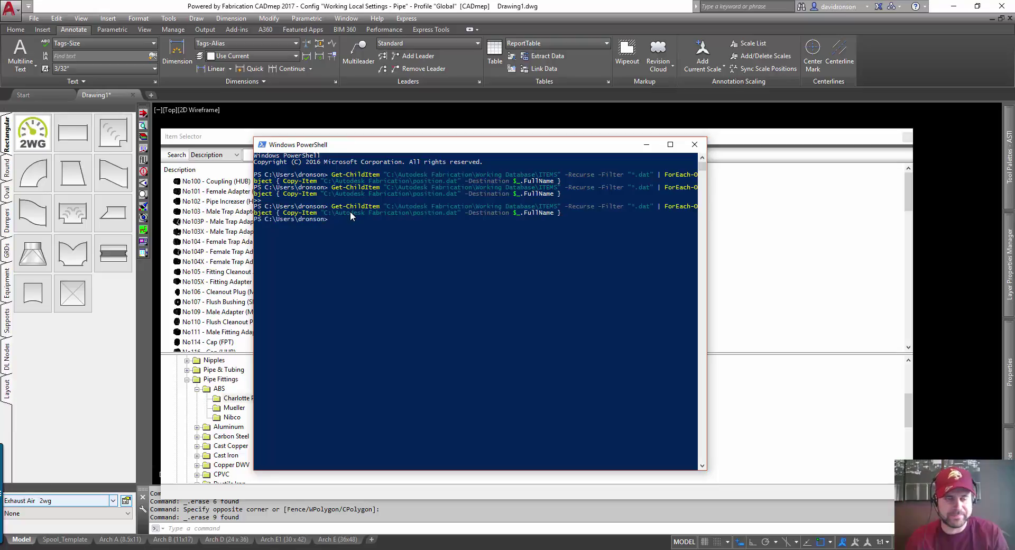
- Return to the Item Selector and examine the columns of the Mueller folder under ABS down through its item list
left_click(797, 152)
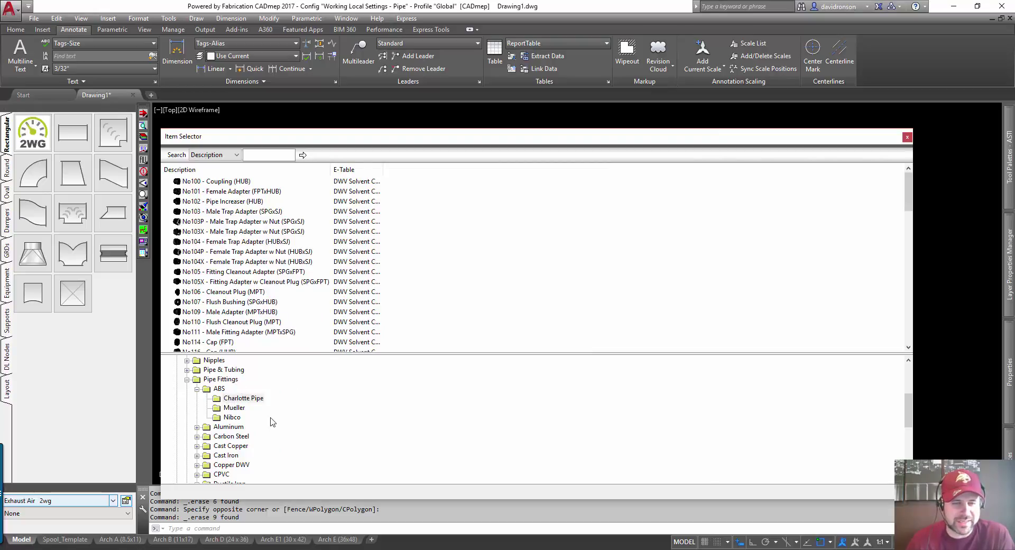
left_click(233, 408)
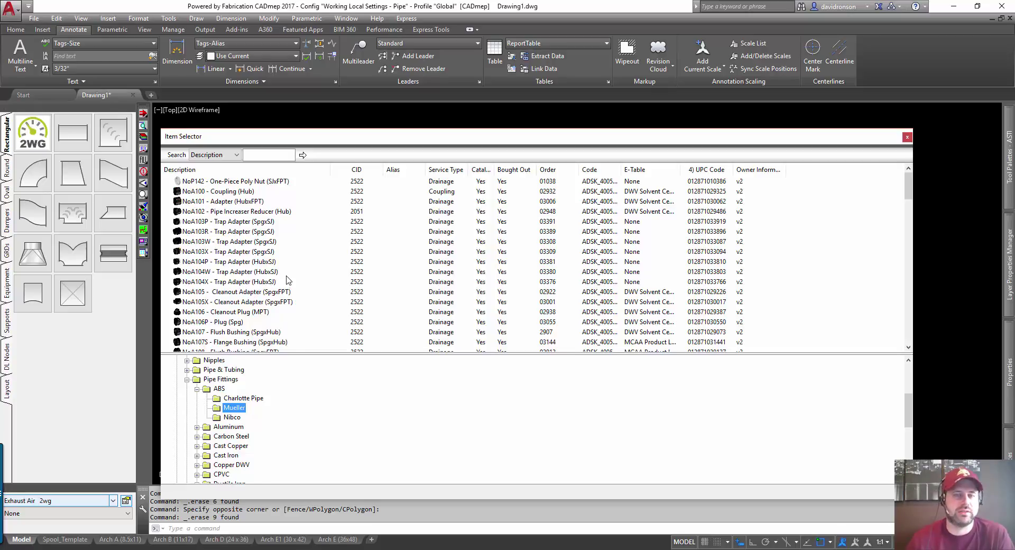
scroll(290, 275, "down", 4)
scroll(287, 282, "up", 4)
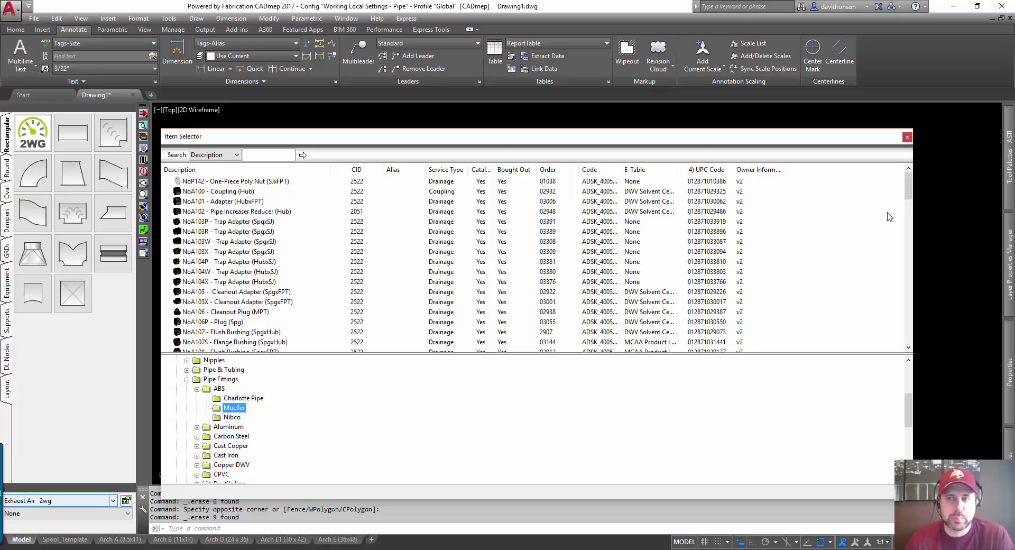
left_click_drag(908, 196, 906, 332)
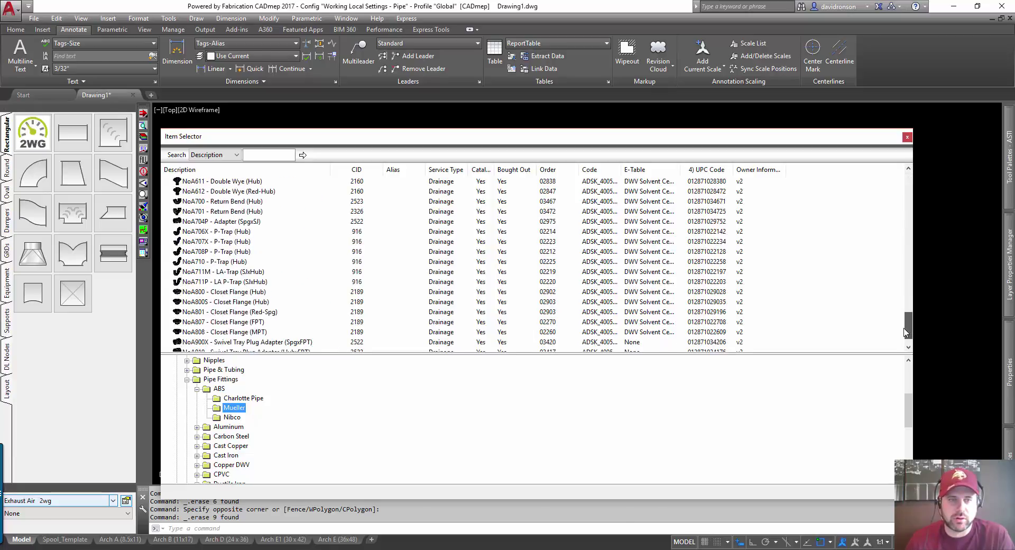